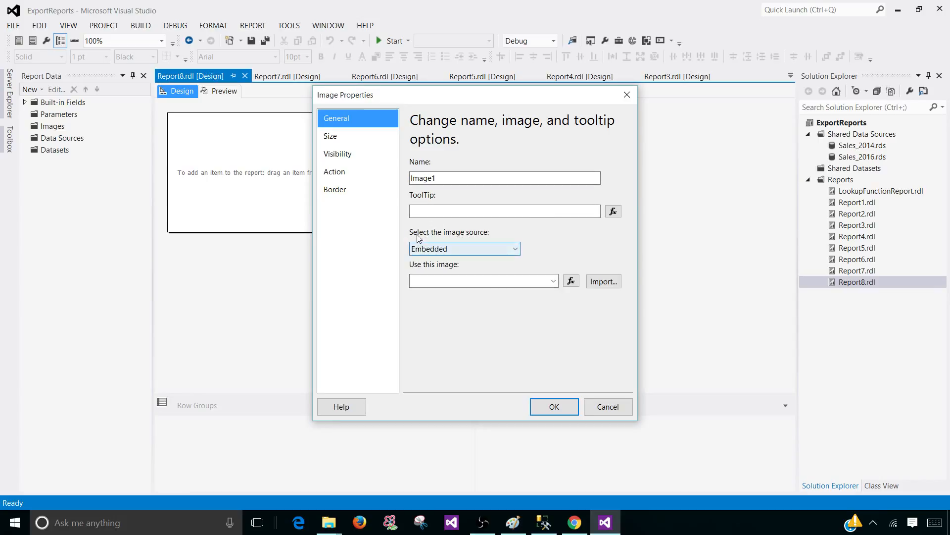
Step: Set the new image's source to External
{"action": "left_click", "coordinate": [435, 250]}
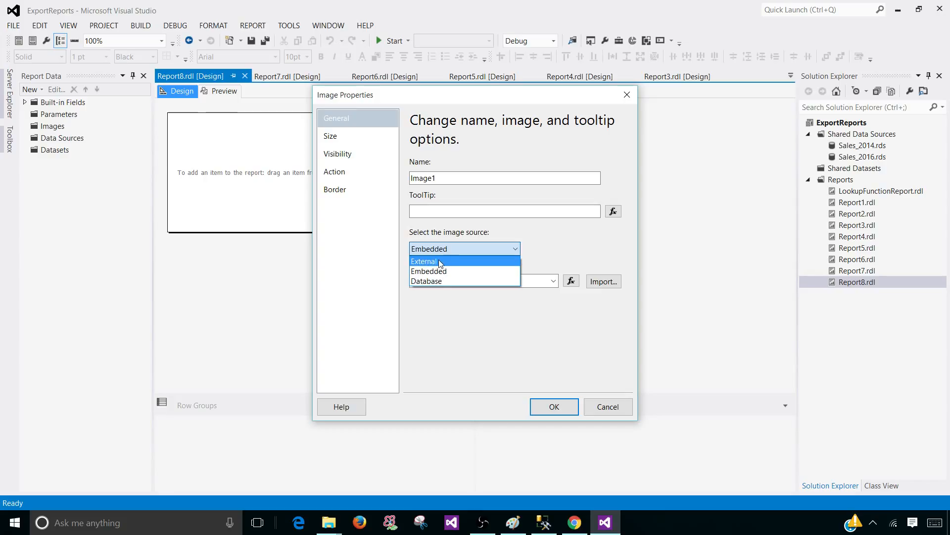
{"action": "left_click", "coordinate": [445, 262]}
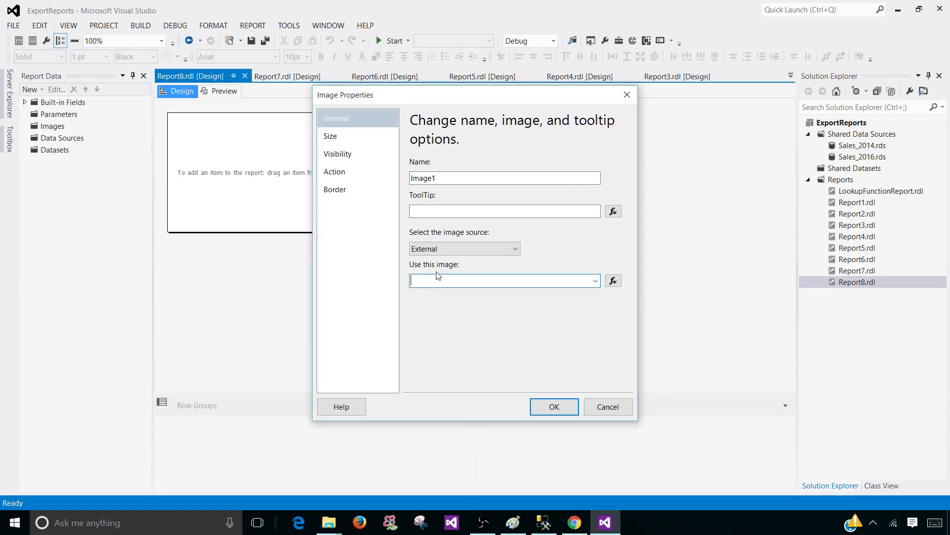
Step: Switch to the Videos folder in File Explorer and copy the folder location of Logo.gif from its file properties
{"action": "left_click", "coordinate": [329, 522]}
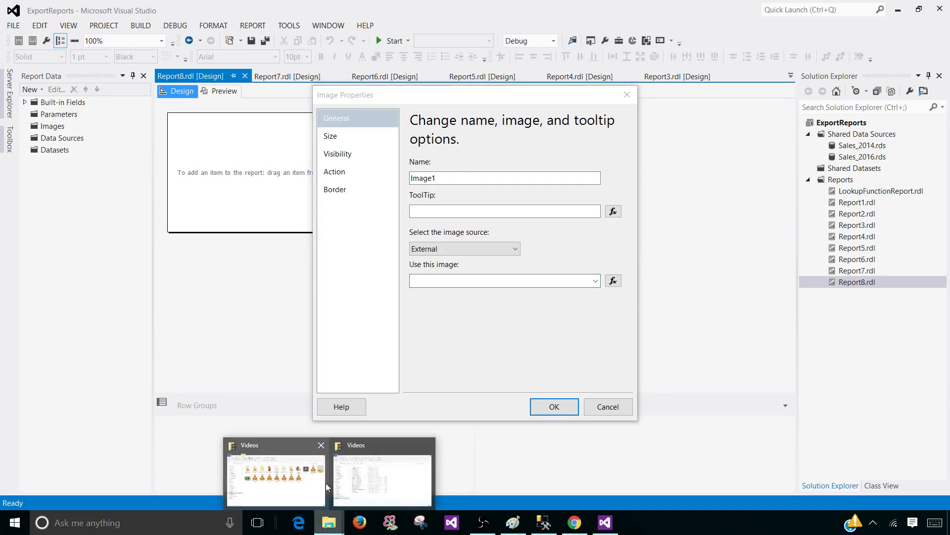
{"action": "left_click", "coordinate": [310, 486]}
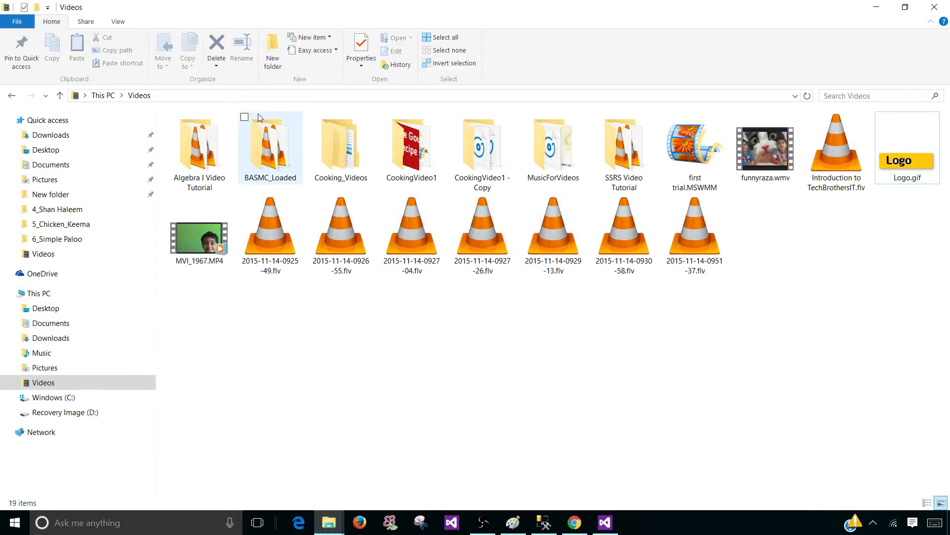
{"action": "left_click", "coordinate": [126, 96]}
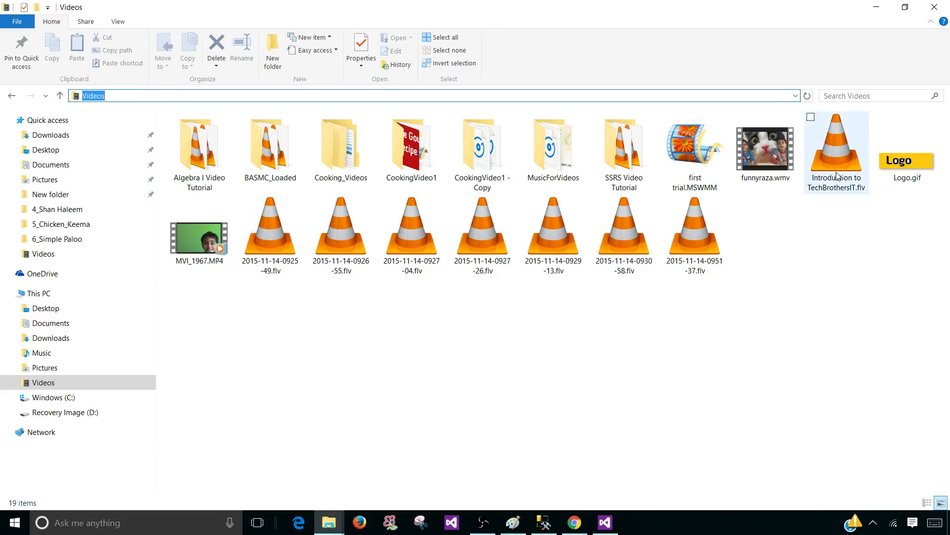
{"action": "left_click", "coordinate": [907, 160]}
{"action": "right_click", "coordinate": [912, 157]}
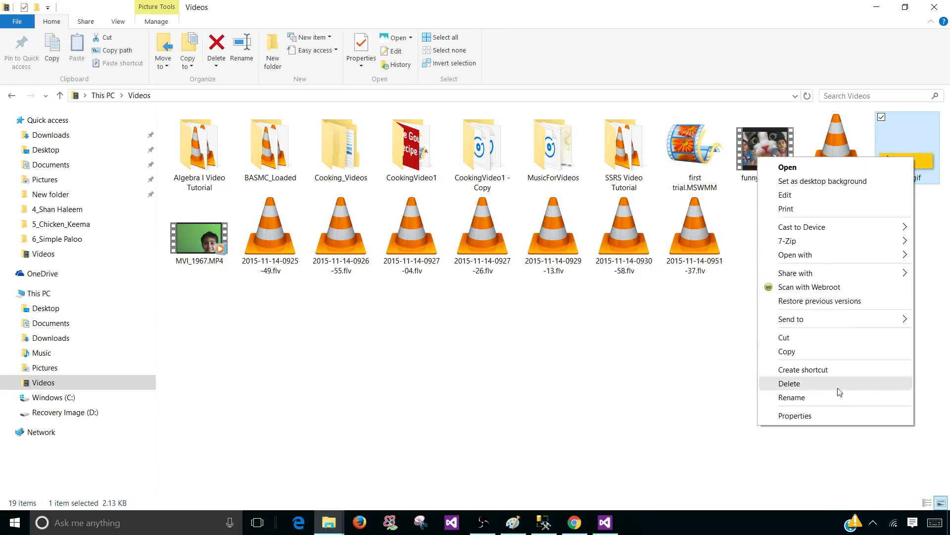
{"action": "left_click", "coordinate": [834, 416]}
{"action": "left_click_drag", "start_coordinate": [851, 277], "coordinate": [776, 277]}
{"action": "right_click", "coordinate": [788, 274]}
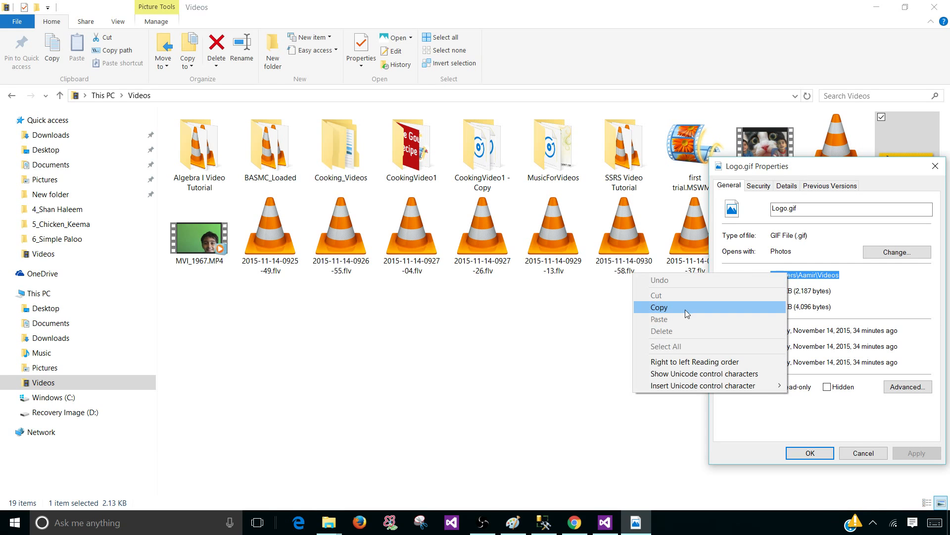
{"action": "left_click", "coordinate": [686, 308]}
{"action": "left_click", "coordinate": [872, 452]}
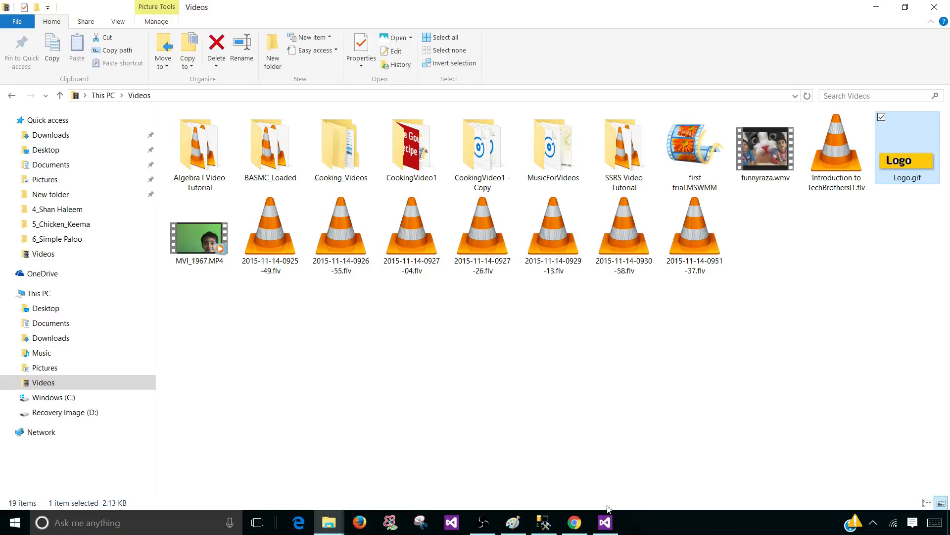
Step: Back in Visual Studio, use the copied folder path followed by Logo.gif as the image, copy the full path and apply the properties
{"action": "left_click", "coordinate": [605, 522]}
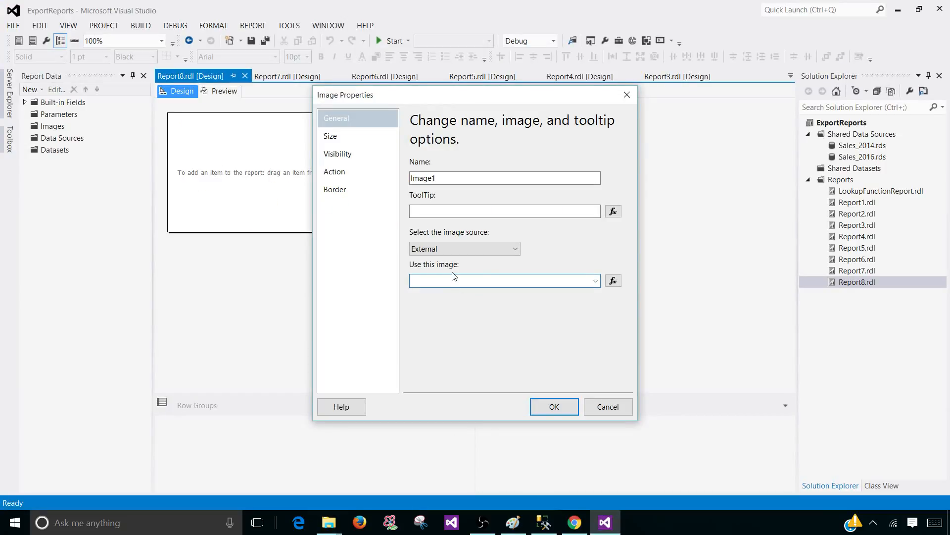
{"action": "key", "text": "ctrl+v"}
{"action": "left_click_drag", "start_coordinate": [551, 277], "coordinate": [410, 277]}
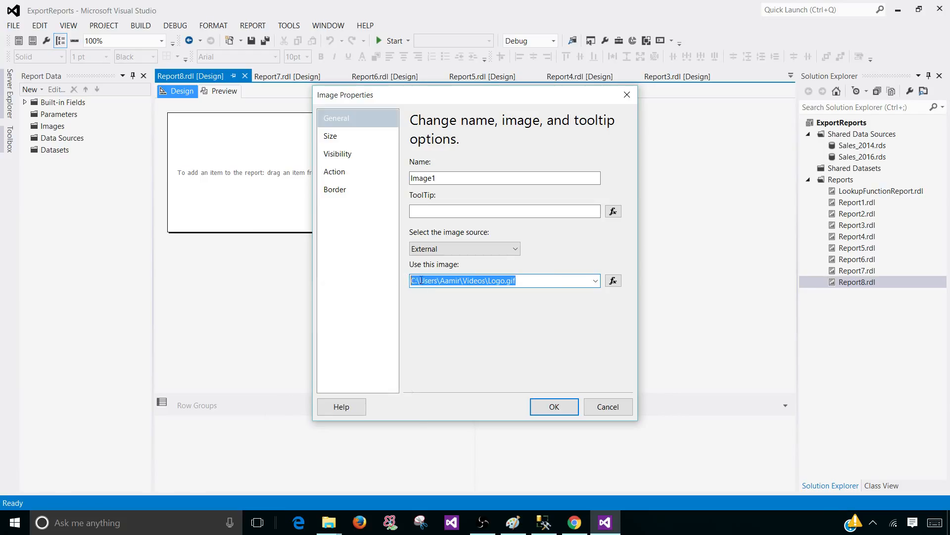
{"action": "right_click", "coordinate": [420, 280]}
{"action": "left_click", "coordinate": [361, 312]}
{"action": "left_click", "coordinate": [549, 406]}
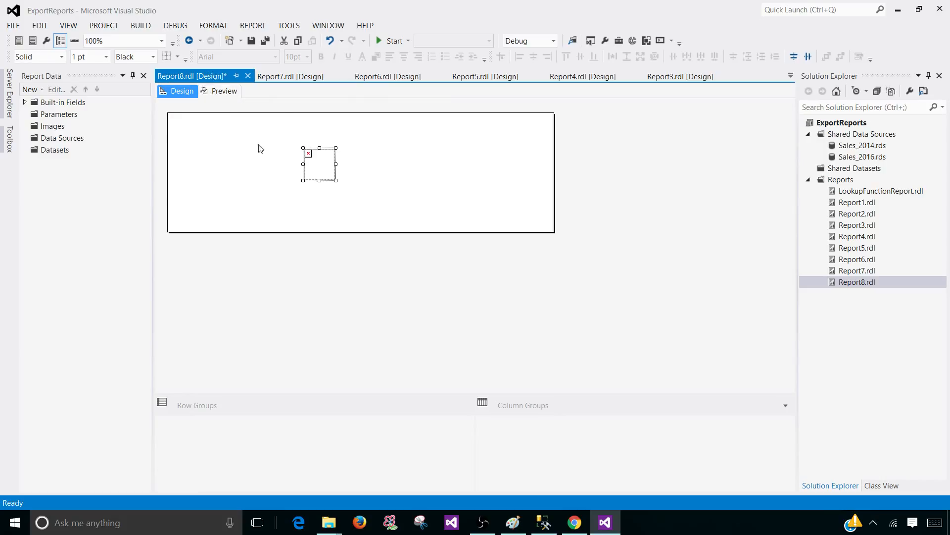
Step: Enlarge the image placeholder on the report body, preview the report and return to the design view
{"action": "left_click_drag", "start_coordinate": [336, 180], "coordinate": [404, 197]}
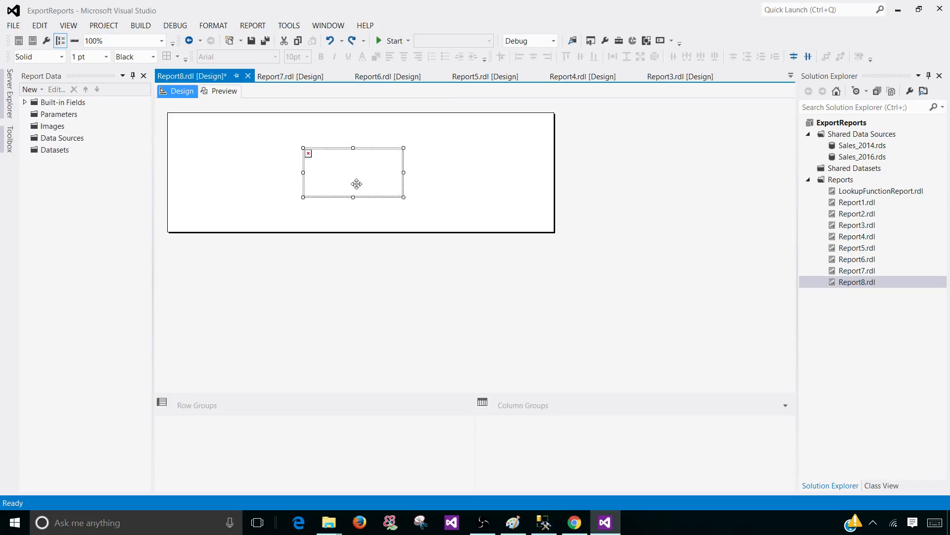
{"action": "left_click", "coordinate": [227, 91]}
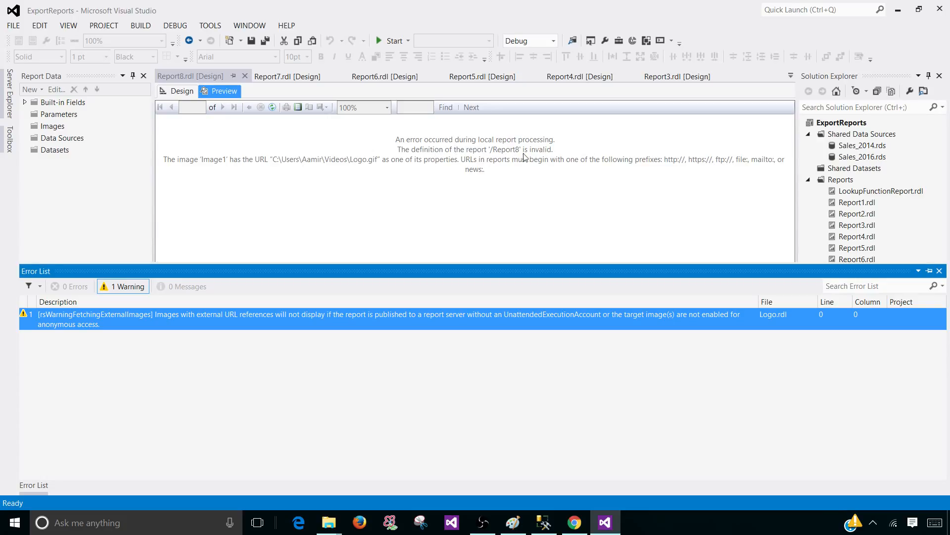
{"action": "left_click", "coordinate": [174, 92]}
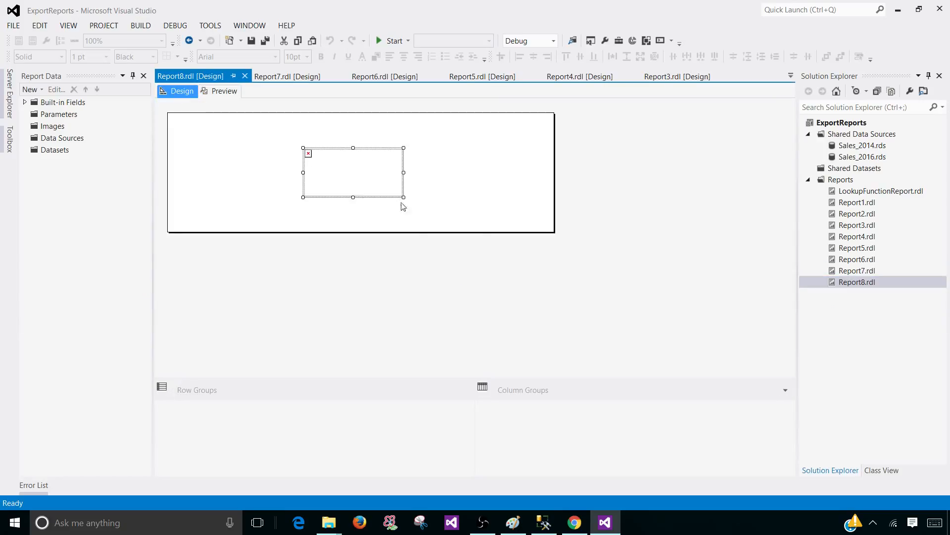
Step: Reopen the image's properties and add the prefix file: in front of the Logo.gif path
{"action": "right_click", "coordinate": [380, 178]}
{"action": "left_click", "coordinate": [403, 265]}
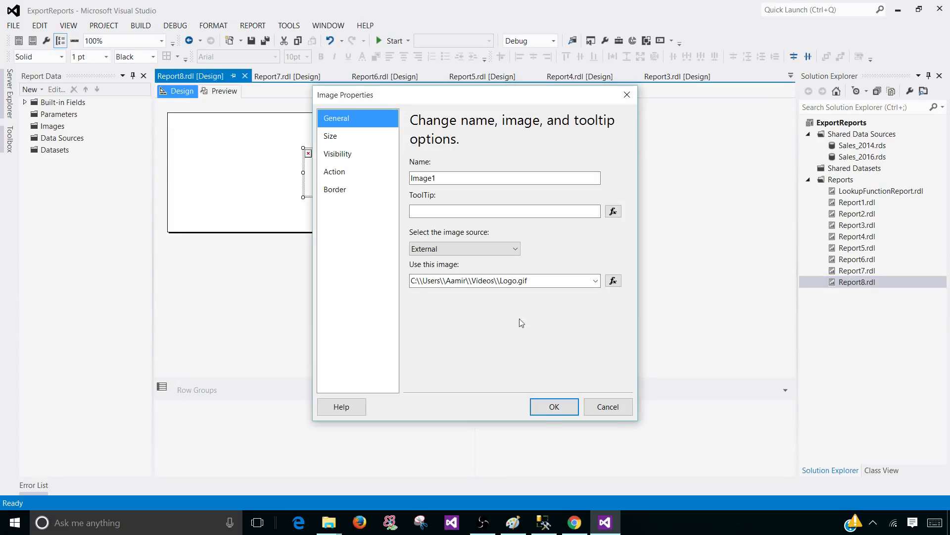
{"action": "left_click", "coordinate": [412, 281]}
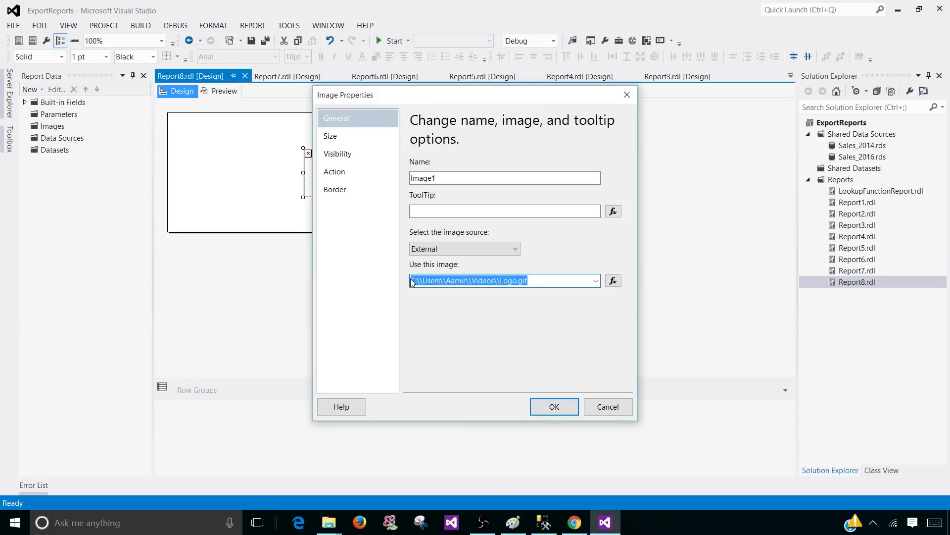
{"action": "left_click", "coordinate": [412, 280]}
{"action": "type", "text": "file"}
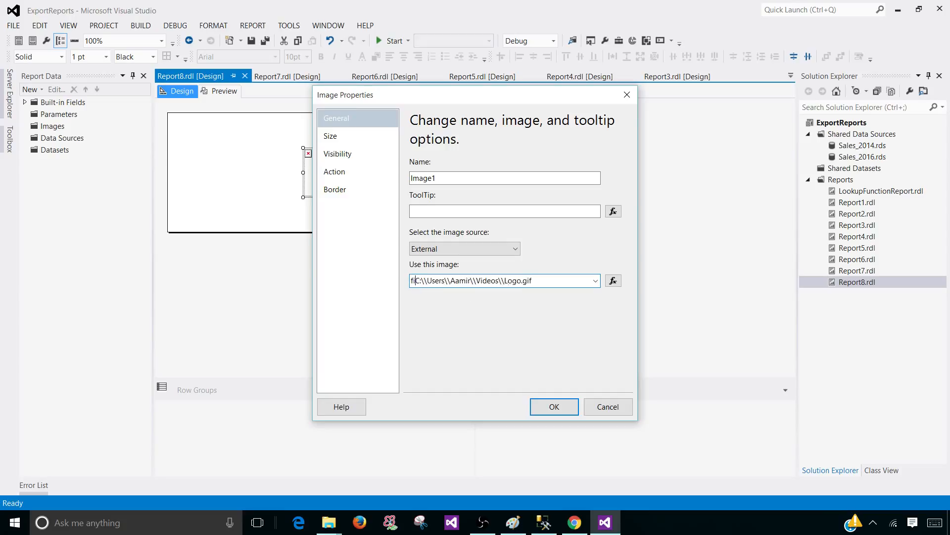
{"action": "type", "text": ":"}
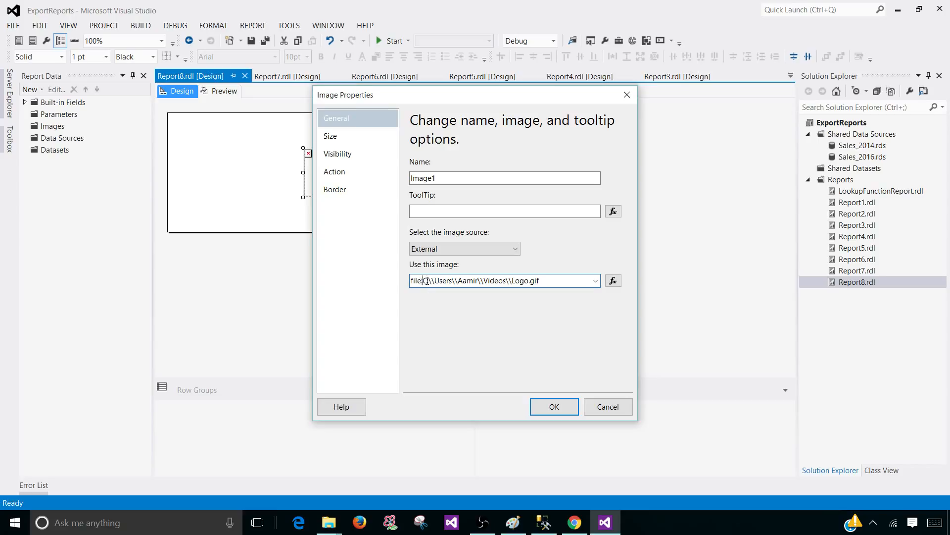
Step: Copy the prefixed image path and paste it on a new line of the open query in SQL Server Management Studio
{"action": "left_click_drag", "start_coordinate": [424, 280], "coordinate": [394, 276]}
{"action": "left_click", "coordinate": [550, 280]}
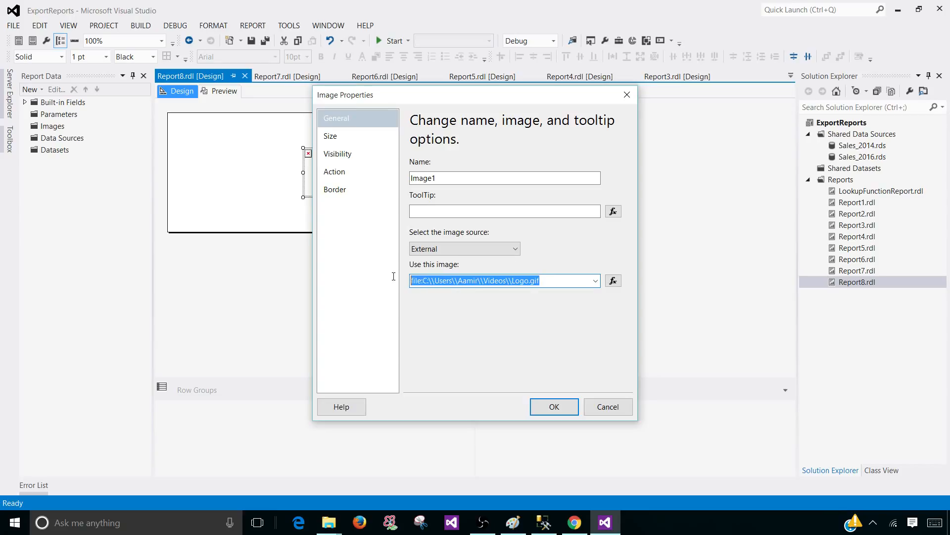
{"action": "right_click", "coordinate": [422, 277]}
{"action": "left_click", "coordinate": [344, 313]}
{"action": "left_click", "coordinate": [543, 524]}
{"action": "key", "text": "Return"}
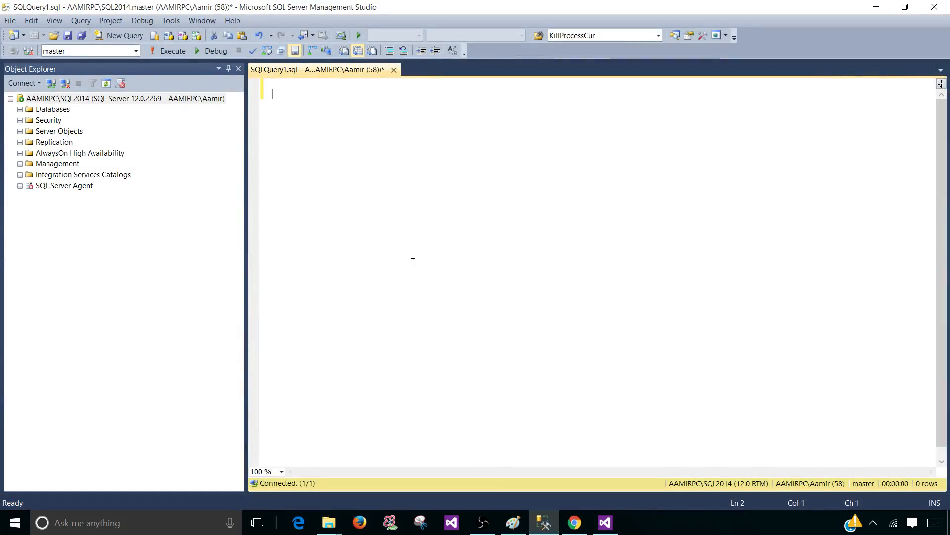
{"action": "key", "text": "ctrl+v"}
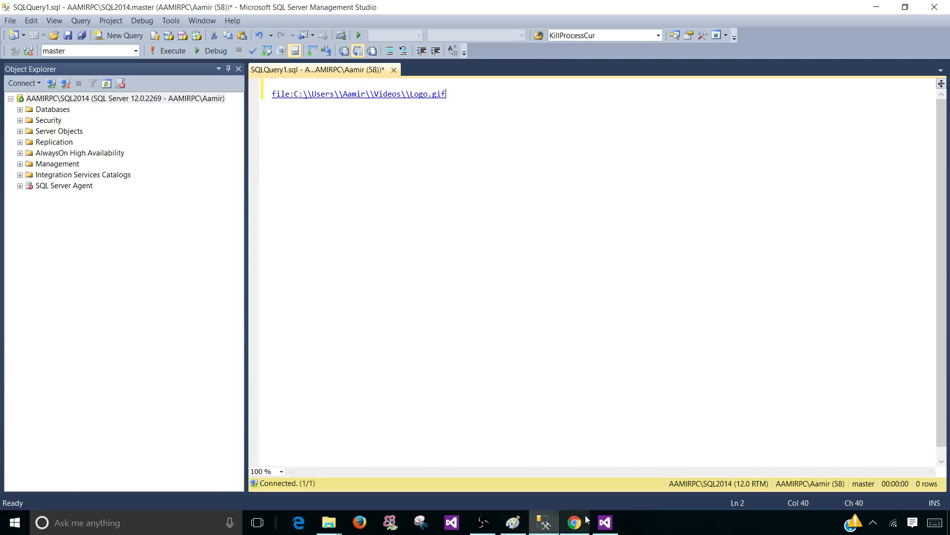
Step: Back in Visual Studio, apply the image properties, then shorten the image frame and move it to the left part of the report body
{"action": "left_click", "coordinate": [605, 523]}
{"action": "left_click", "coordinate": [549, 406]}
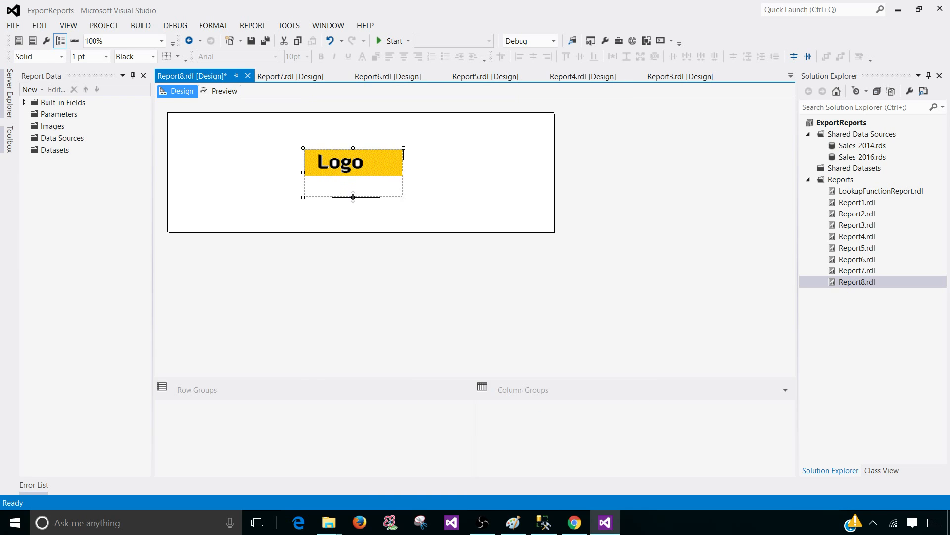
{"action": "left_click_drag", "start_coordinate": [353, 197], "coordinate": [221, 155]}
Step: Insert a text box above the logo, widen it and enter the label From Local Drive
{"action": "right_click", "coordinate": [201, 128]}
{"action": "mouse_move", "coordinate": [248, 168]}
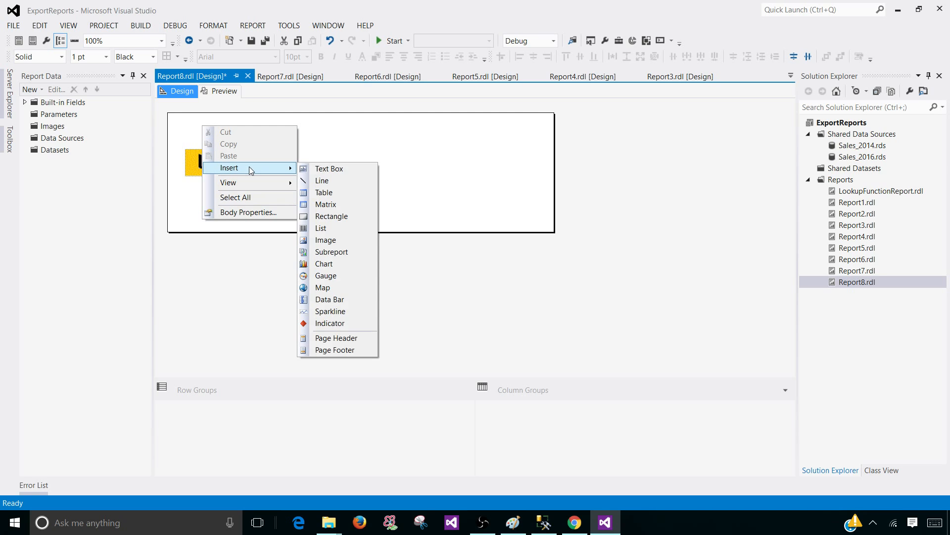
{"action": "left_click", "coordinate": [352, 170]}
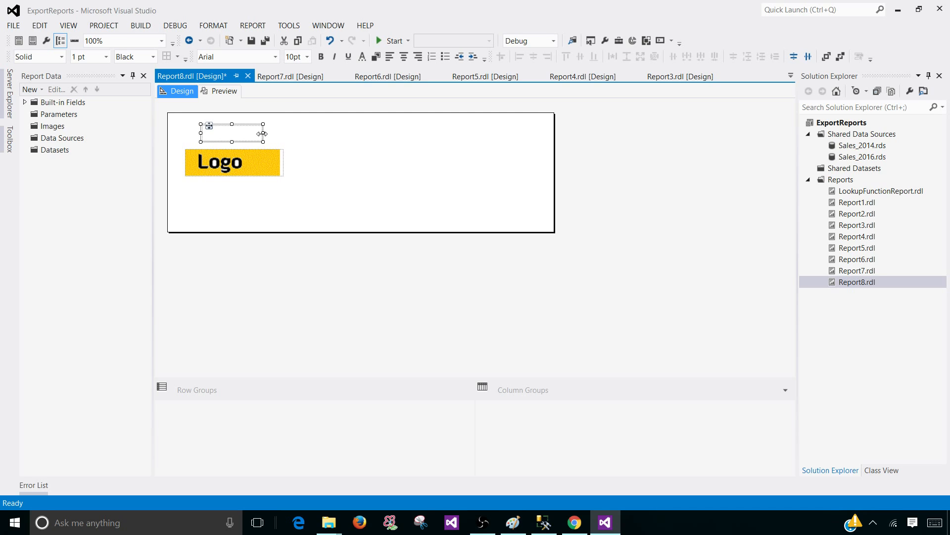
{"action": "left_click_drag", "start_coordinate": [262, 133], "coordinate": [319, 133]}
{"action": "left_click", "coordinate": [283, 133]}
{"action": "type", "text": "From Local Dr"}
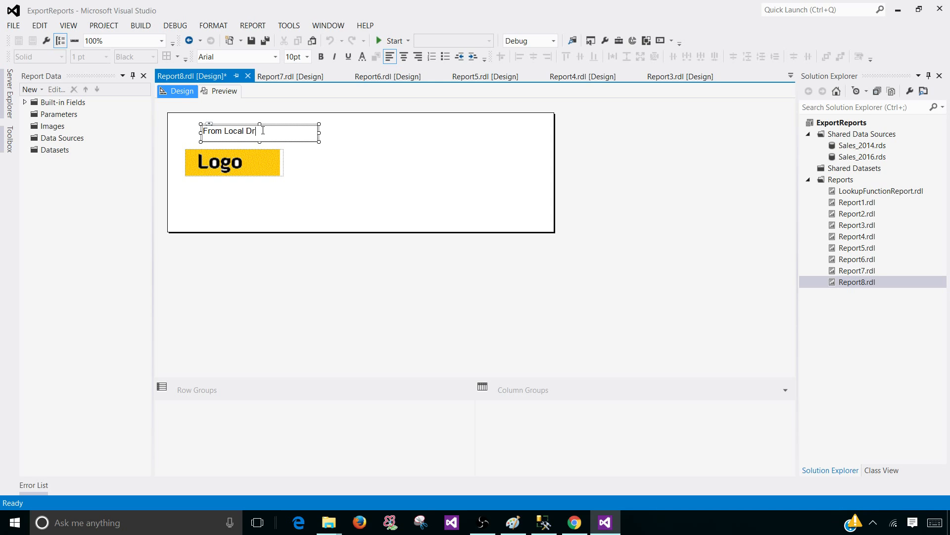
{"action": "type", "text": "ive"}
{"action": "left_click", "coordinate": [447, 148]}
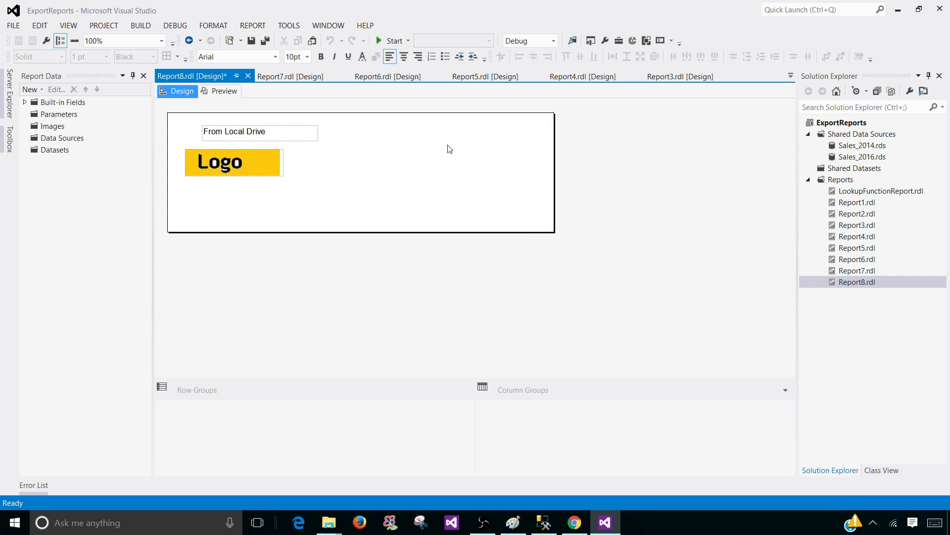
Step: Insert a second text box labelled UNC in the right part of the report body and align it level with the first label
{"action": "right_click", "coordinate": [435, 141]}
{"action": "mouse_move", "coordinate": [505, 183]}
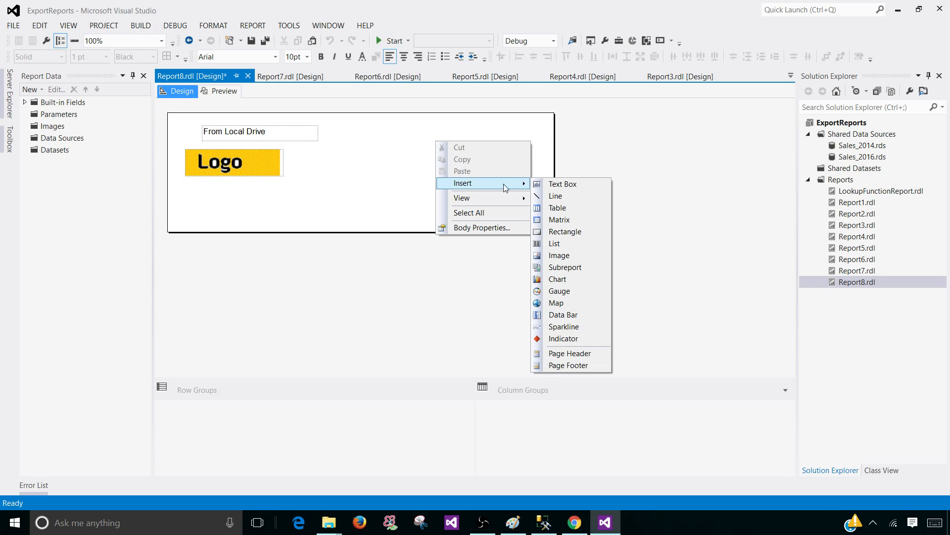
{"action": "left_click", "coordinate": [555, 184]}
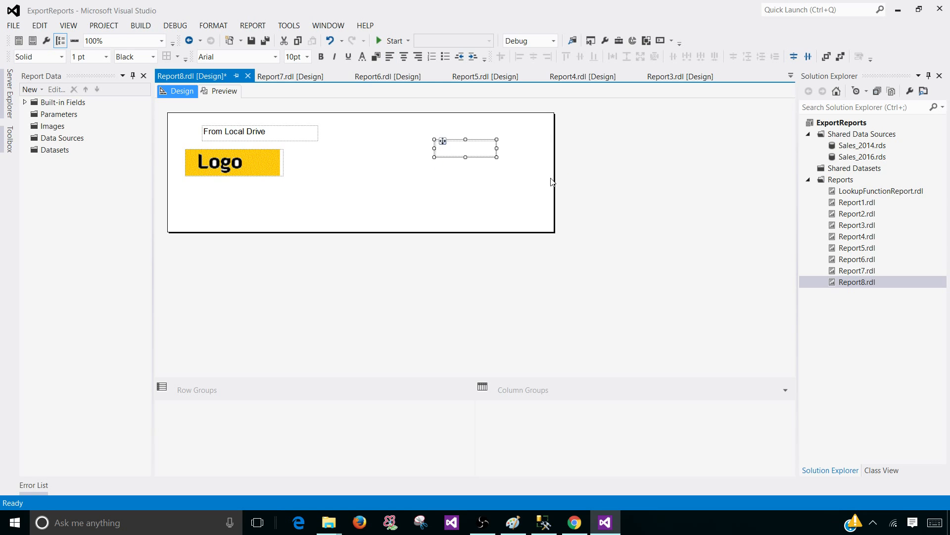
{"action": "type", "text": "UNC"}
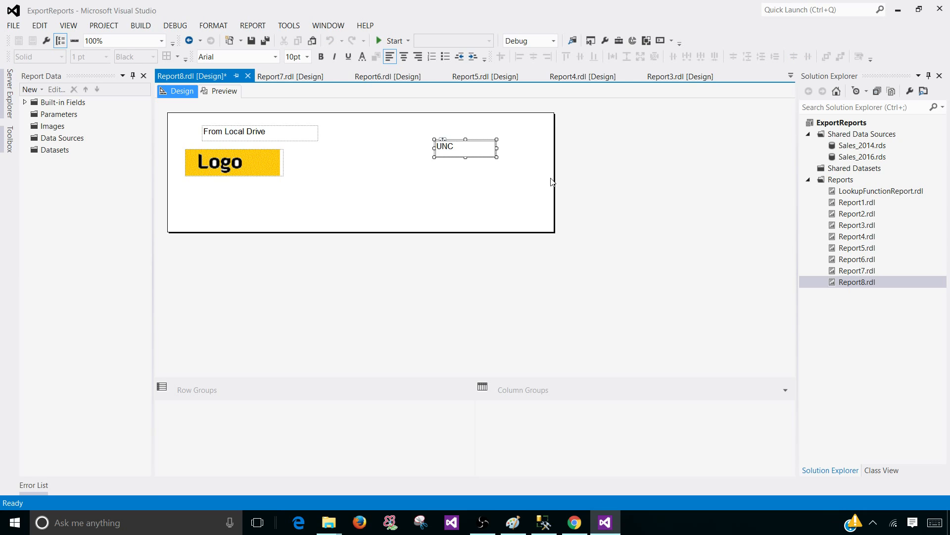
{"action": "left_click", "coordinate": [501, 193]}
{"action": "left_click", "coordinate": [485, 155]}
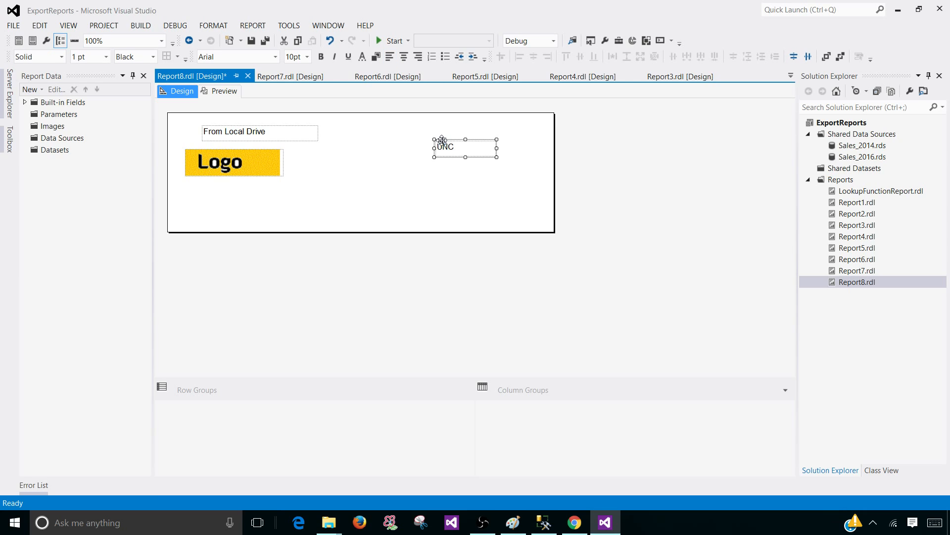
{"action": "left_click_drag", "start_coordinate": [443, 142], "coordinate": [449, 127]}
{"action": "left_click", "coordinate": [400, 162]}
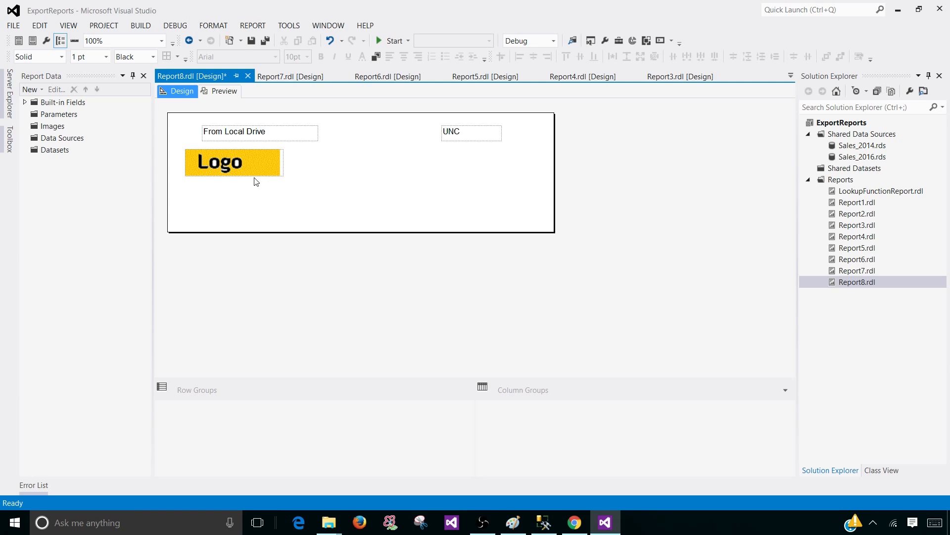
{"action": "left_click", "coordinate": [223, 173]}
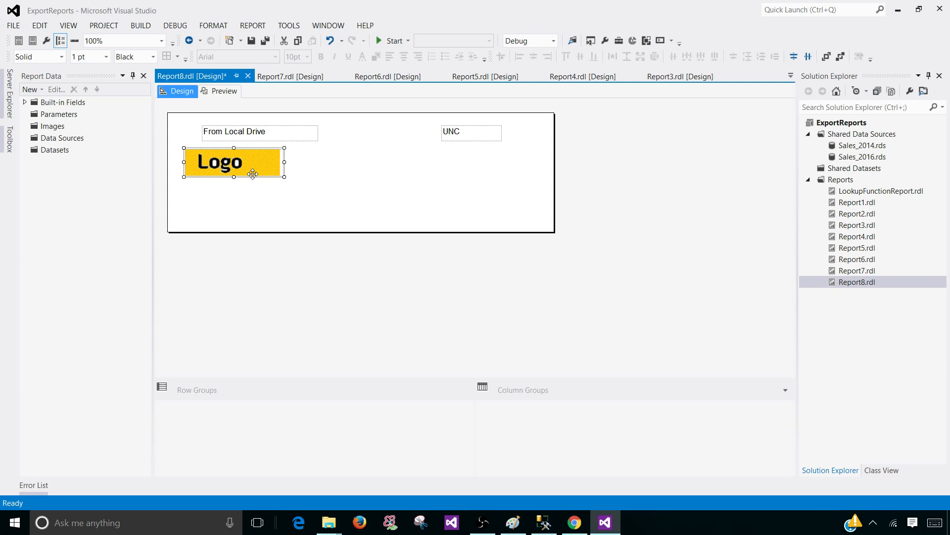
{"action": "left_click", "coordinate": [471, 140]}
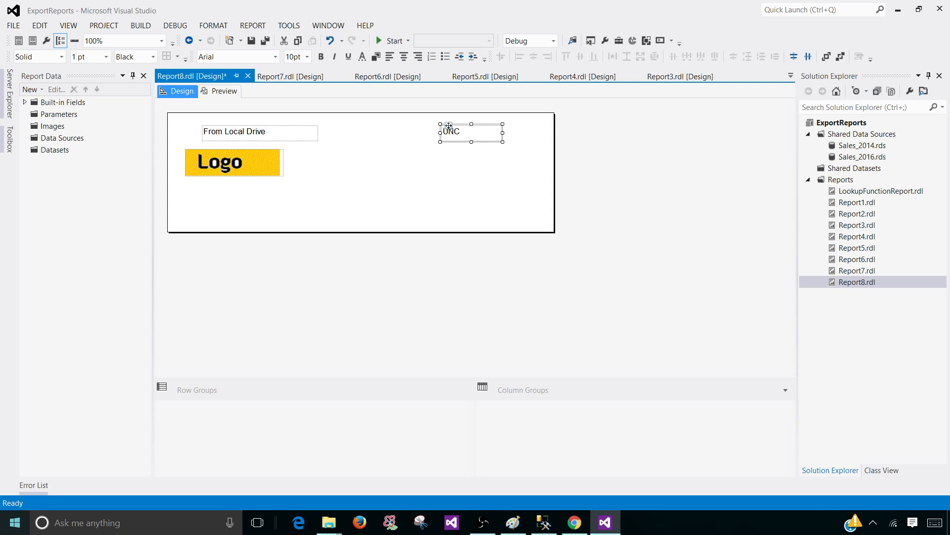
Step: Open the computer's C$ administrative share by its UNC path through the Windows Run command
{"action": "right_click", "coordinate": [19, 515]}
{"action": "key", "text": "Up"}
{"action": "key", "text": "Up"}
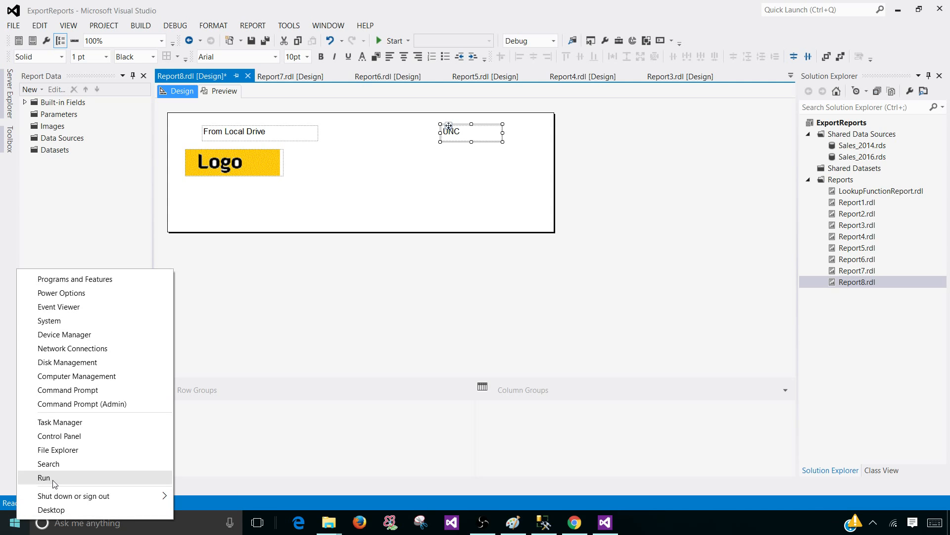
{"action": "key", "text": "Return"}
{"action": "left_click", "coordinate": [108, 441]}
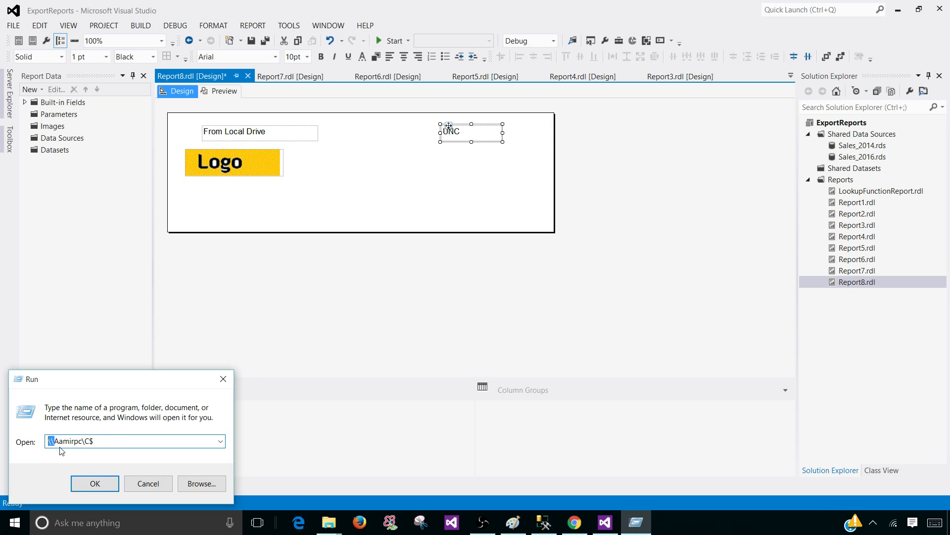
{"action": "left_click_drag", "start_coordinate": [53, 441], "coordinate": [83, 442]}
{"action": "left_click_drag", "start_coordinate": [86, 440], "coordinate": [89, 440]}
{"action": "left_click_drag", "start_coordinate": [107, 441], "coordinate": [51, 441]}
{"action": "left_click", "coordinate": [94, 481]}
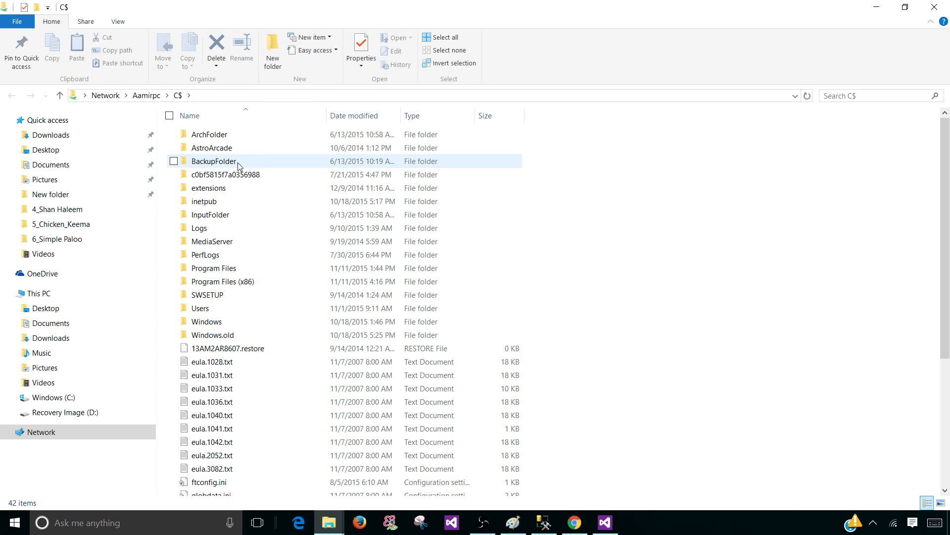
Step: Browse through Users and the owner's profile folder to Videos, and copy that folder's UNC path
{"action": "left_click", "coordinate": [207, 97]}
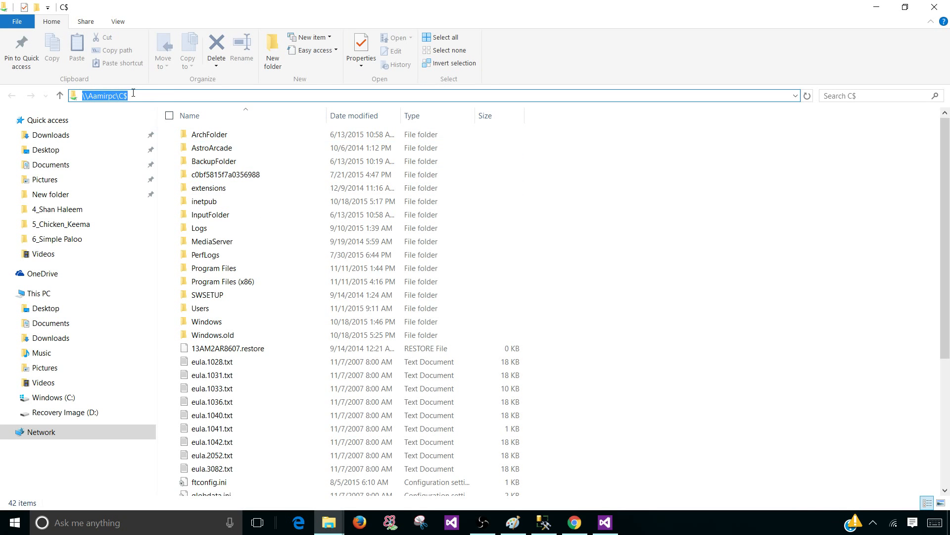
{"action": "double_click", "coordinate": [200, 308]}
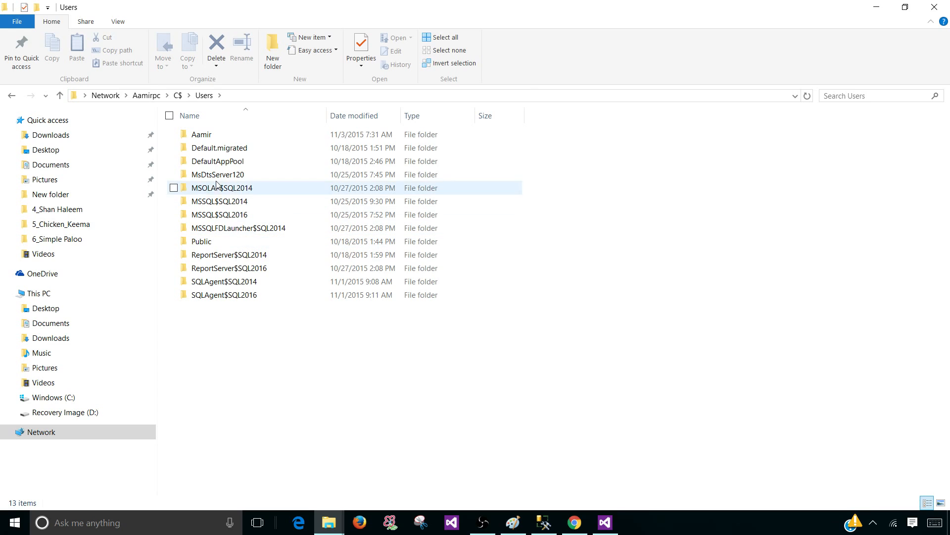
{"action": "double_click", "coordinate": [215, 136]}
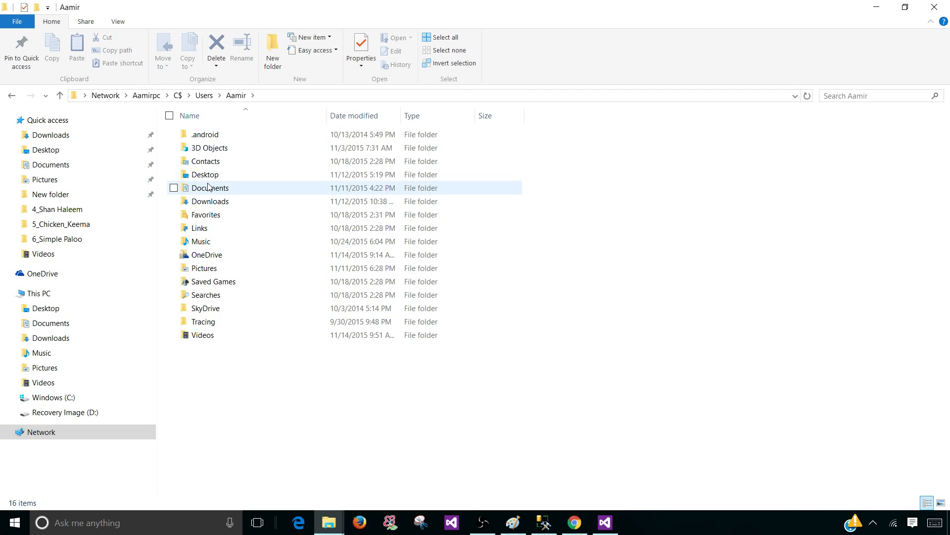
{"action": "double_click", "coordinate": [210, 335]}
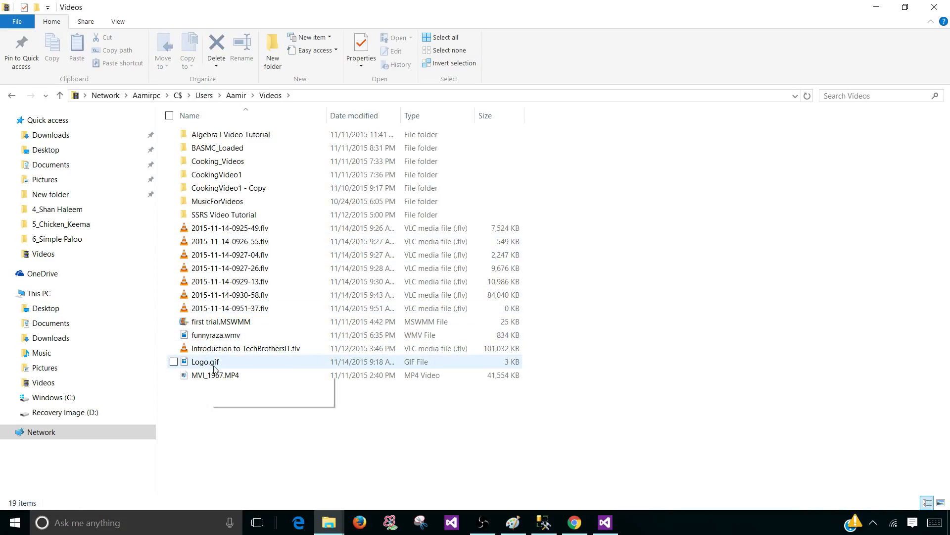
{"action": "left_click", "coordinate": [325, 95]}
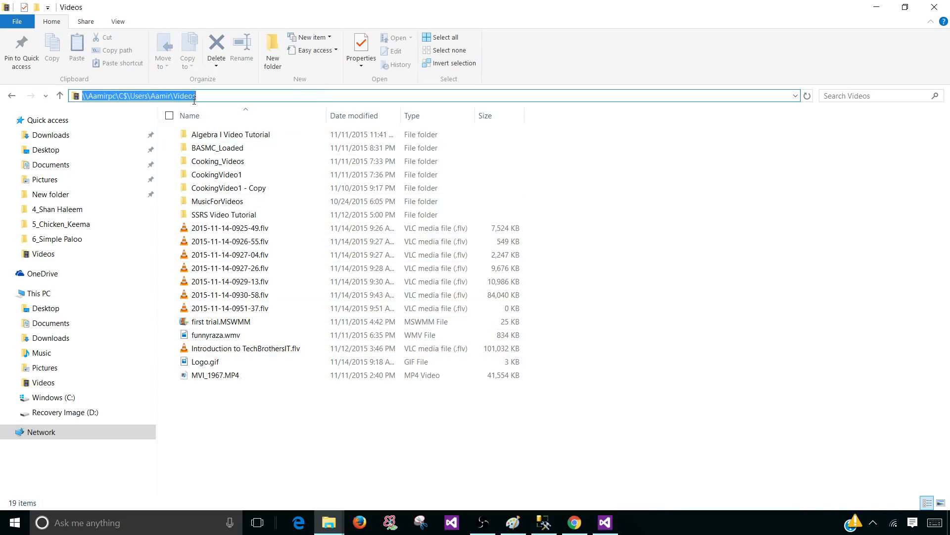
{"action": "right_click", "coordinate": [180, 95]}
{"action": "left_click", "coordinate": [105, 132]}
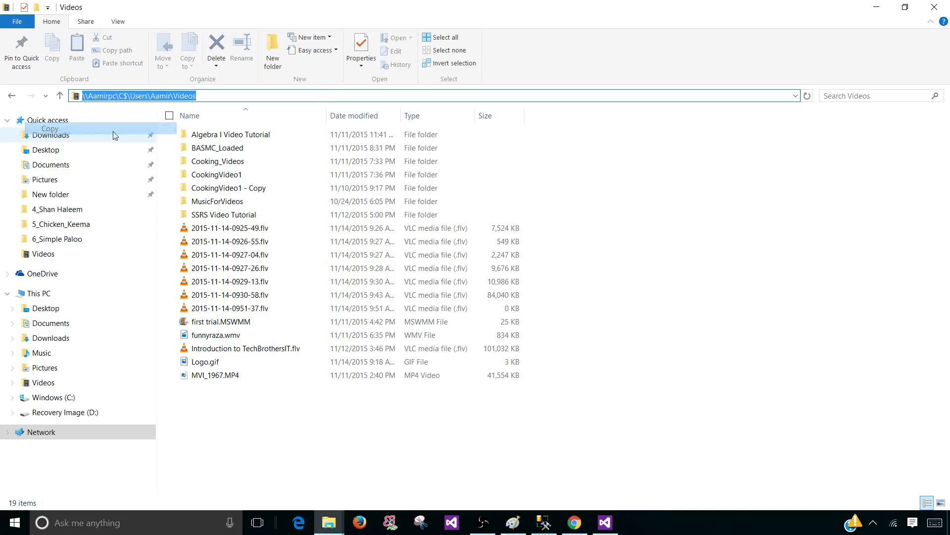
Step: Switch back to Visual Studio and insert an image item below the UNC label in the report body
{"action": "left_click", "coordinate": [605, 522]}
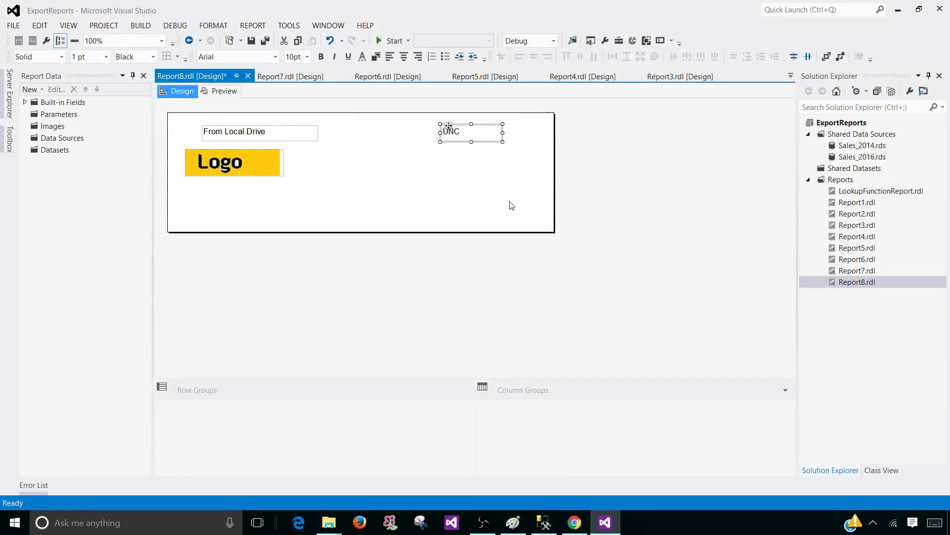
{"action": "left_click", "coordinate": [447, 168]}
{"action": "right_click", "coordinate": [419, 174]}
{"action": "mouse_move", "coordinate": [476, 217]}
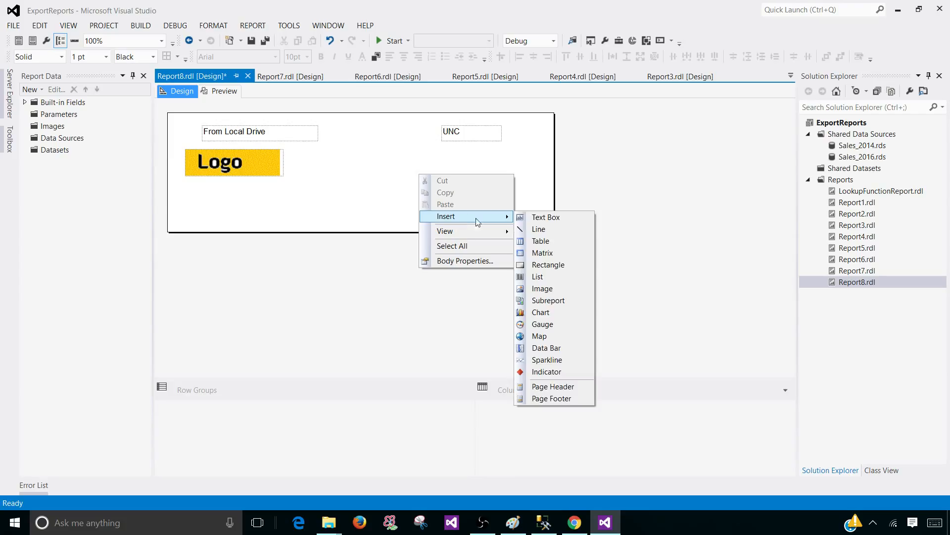
{"action": "left_click", "coordinate": [542, 289]}
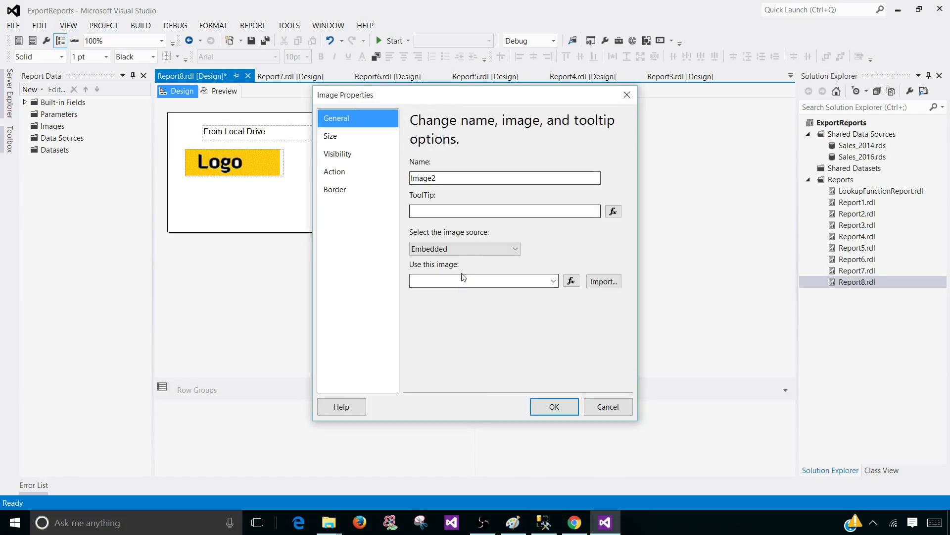
Step: Set the image source to External, enter file: followed by the copied UNC path and \Logo.gif, and copy the complete value
{"action": "left_click", "coordinate": [460, 249]}
{"action": "left_click", "coordinate": [460, 259]}
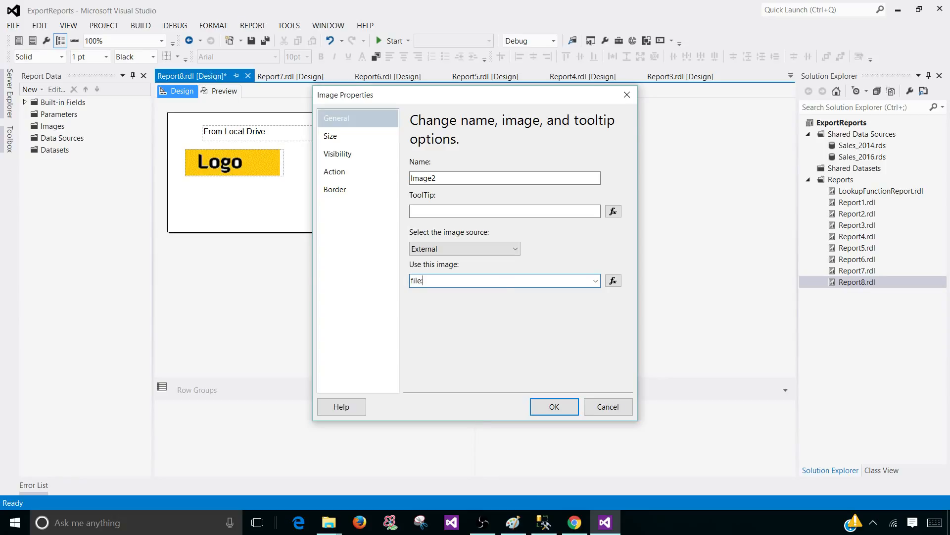
{"action": "key", "text": "ctrl+v"}
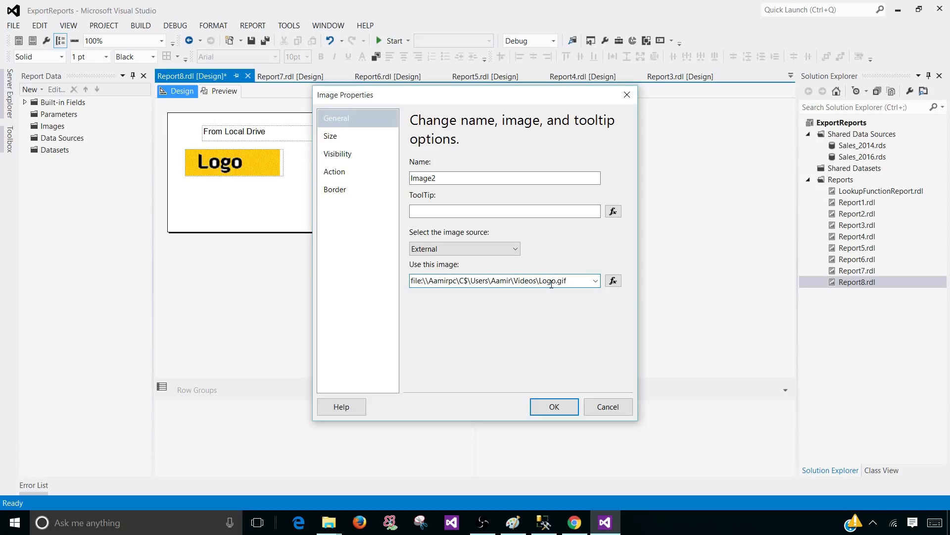
{"action": "left_click_drag", "start_coordinate": [586, 281], "coordinate": [411, 280]}
{"action": "right_click", "coordinate": [436, 281]}
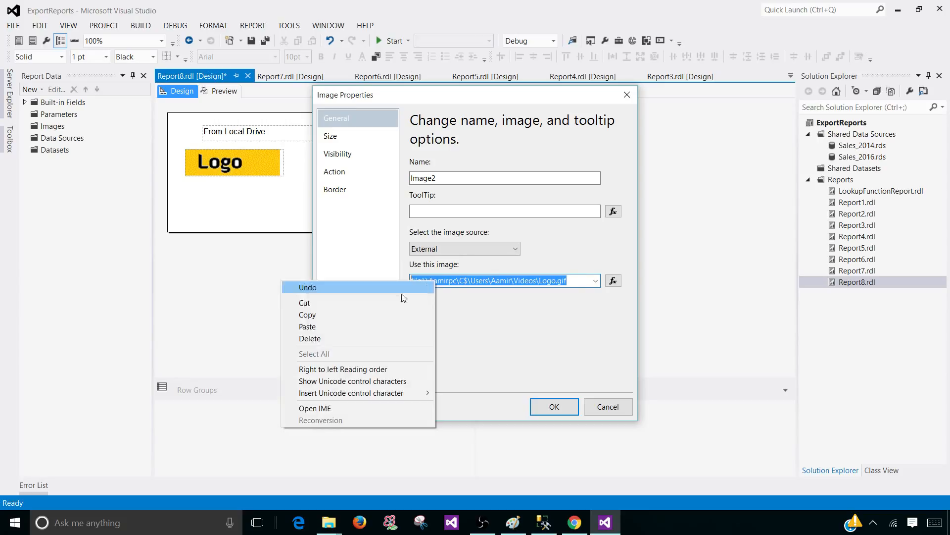
{"action": "left_click", "coordinate": [367, 315]}
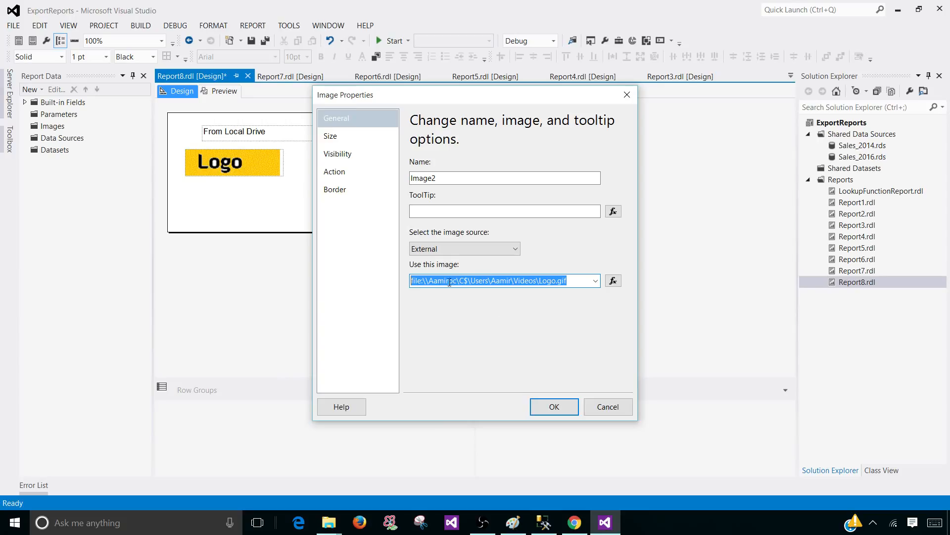
Step: Apply the image properties and enlarge the new image frame from its upper-left corner
{"action": "left_click", "coordinate": [554, 406]}
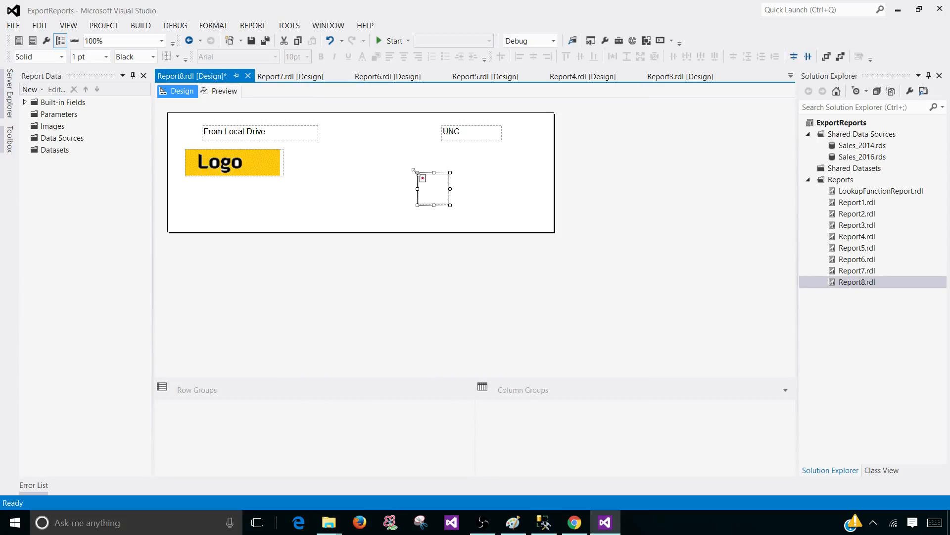
{"action": "left_click_drag", "start_coordinate": [414, 170], "coordinate": [398, 157]}
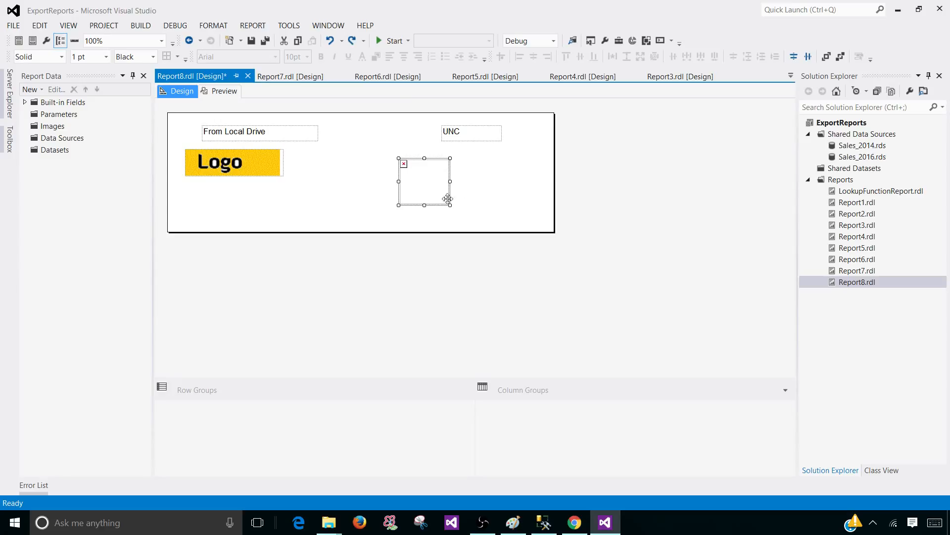
{"action": "left_click", "coordinate": [277, 171]}
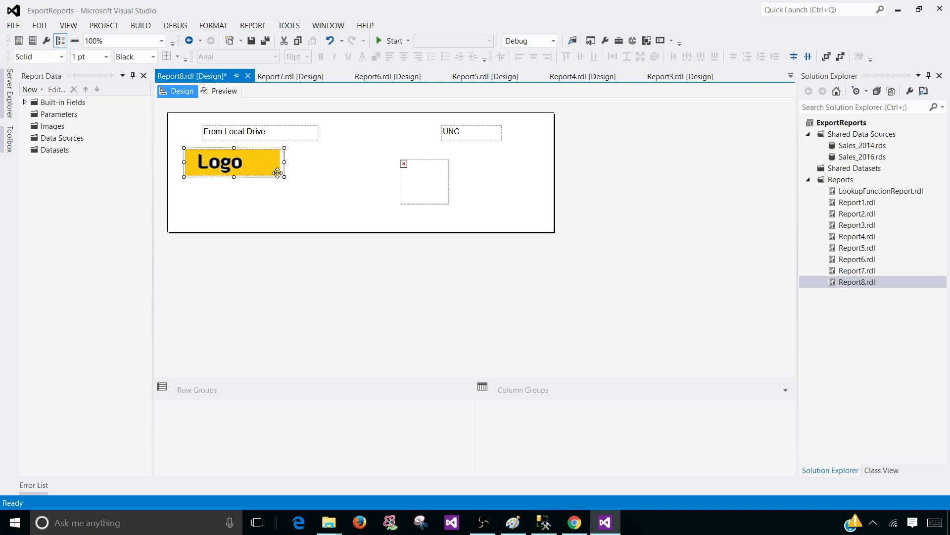
Step: In the properties of the image under UNC, add two backslashes after file: so that four precede the computer name
{"action": "left_click", "coordinate": [435, 182]}
{"action": "right_click", "coordinate": [424, 181]}
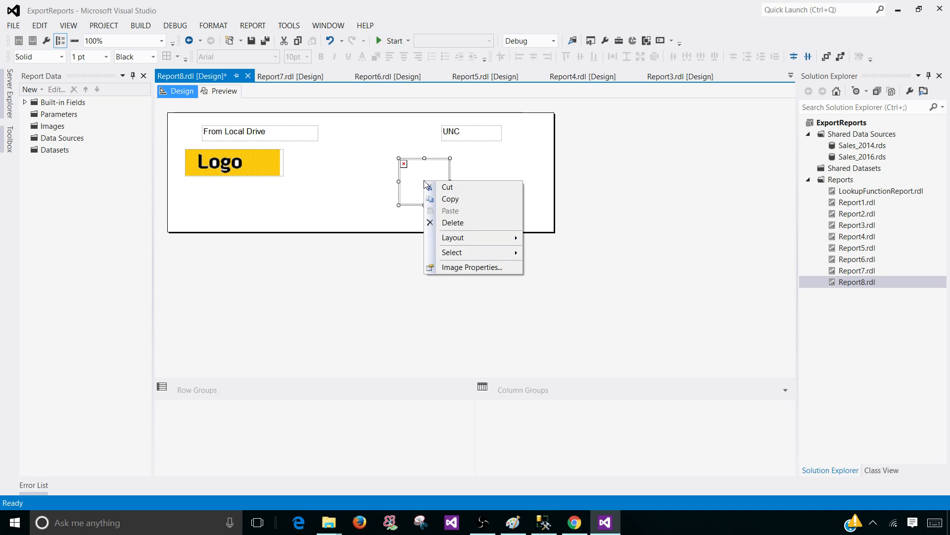
{"action": "left_click", "coordinate": [463, 267]}
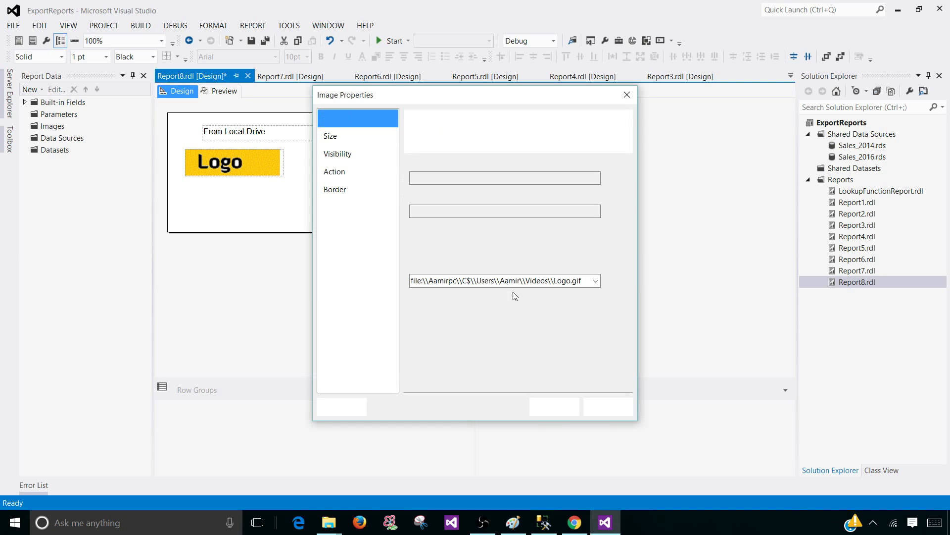
{"action": "double_click", "coordinate": [424, 282]}
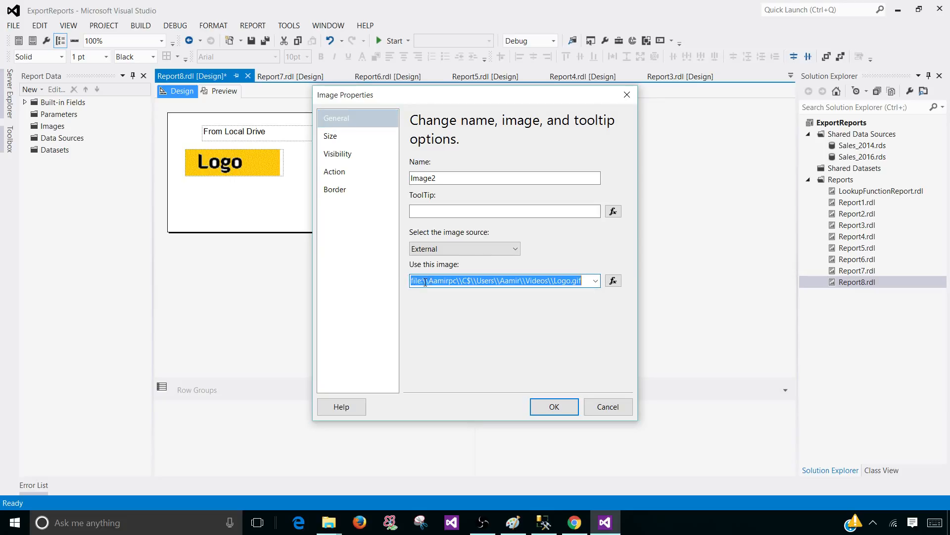
{"action": "left_click_drag", "start_coordinate": [423, 280], "coordinate": [587, 281]}
{"action": "left_click", "coordinate": [462, 280]}
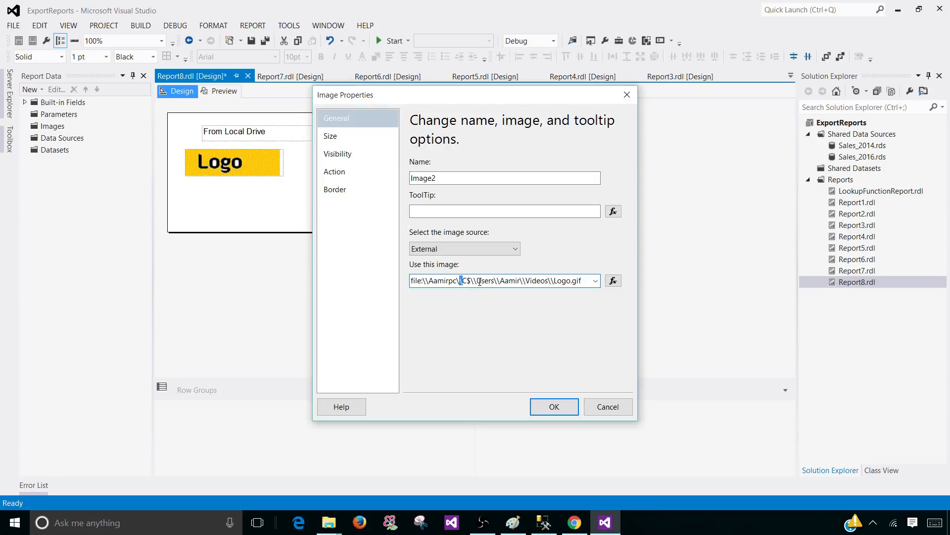
{"action": "left_click", "coordinate": [432, 281]}
{"action": "type", "text": "\\\\"}
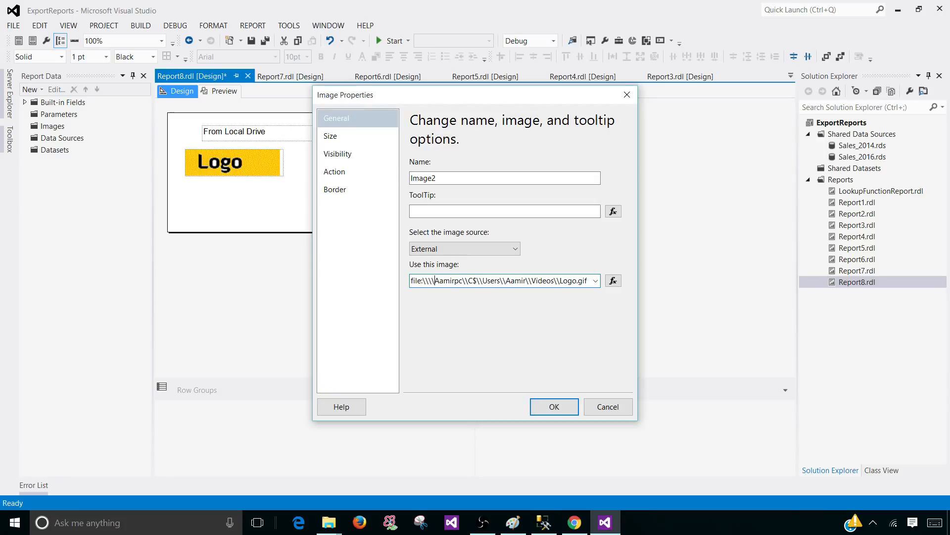
Step: Apply the edited path and widen the image frame under the UNC label to the right
{"action": "left_click", "coordinate": [551, 404]}
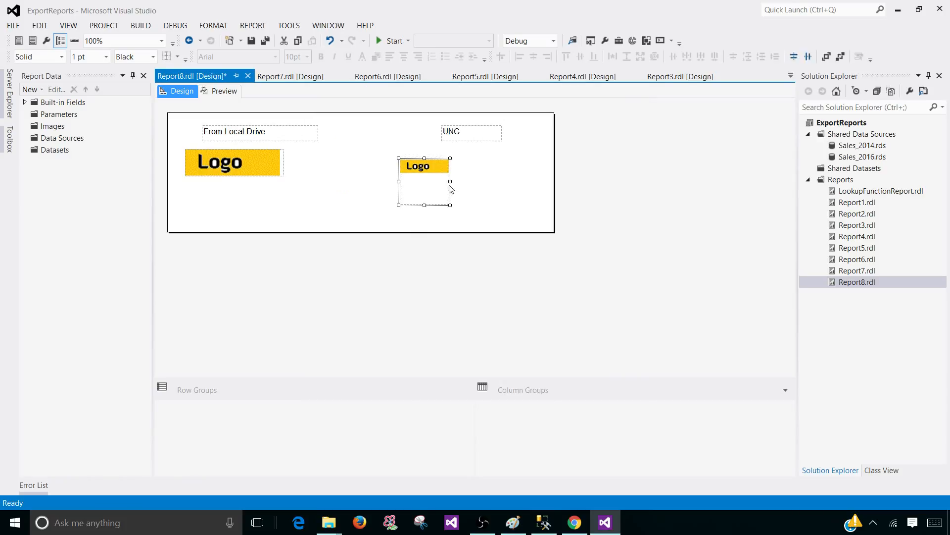
{"action": "key", "text": "ctrl+z"}
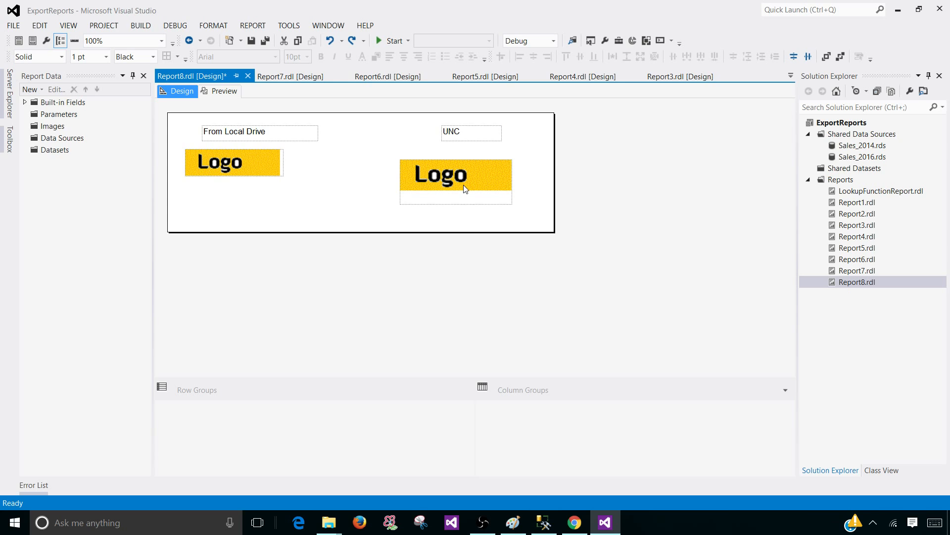
{"action": "key", "text": "ctrl+y"}
Step: Reopen the properties of the UNC logo image and clear its image path
{"action": "right_click", "coordinate": [468, 188]}
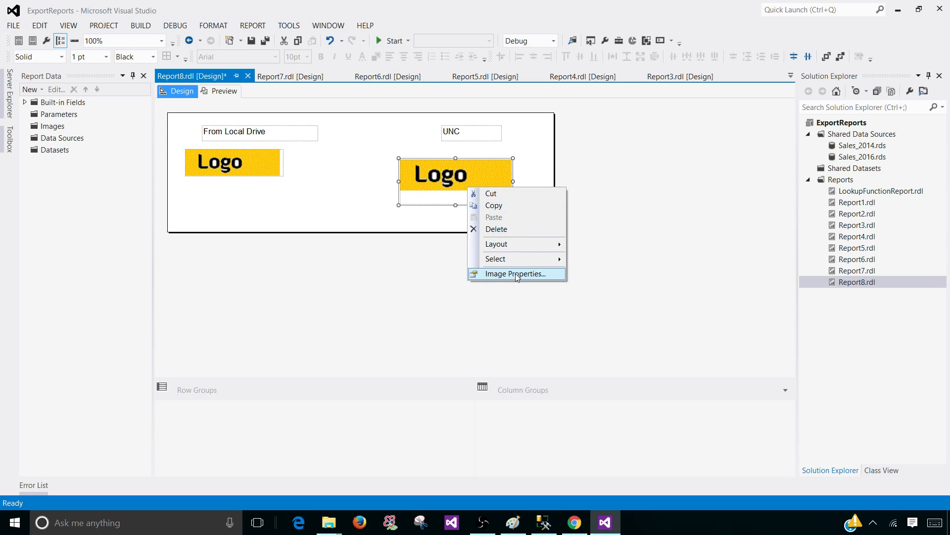
{"action": "left_click", "coordinate": [516, 273]}
{"action": "left_click", "coordinate": [562, 282]}
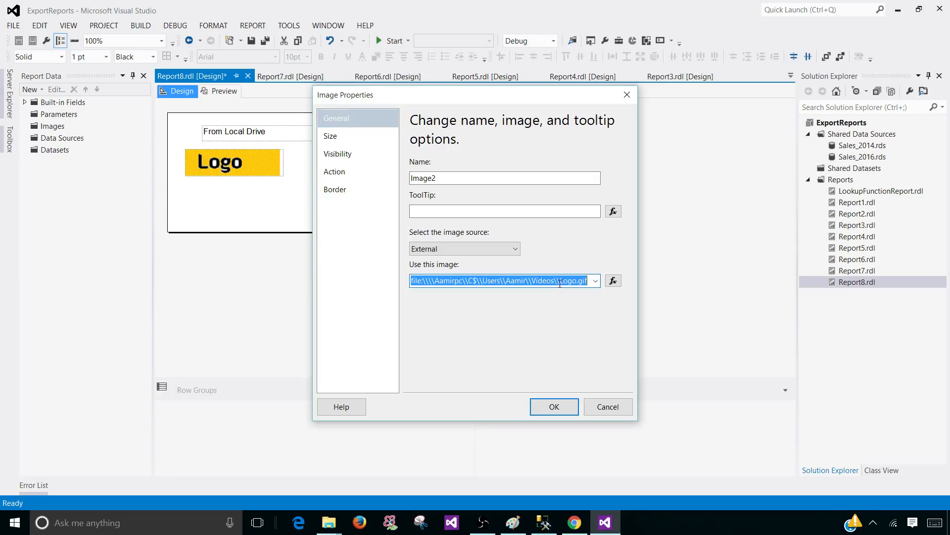
{"action": "key", "text": "BackSpace"}
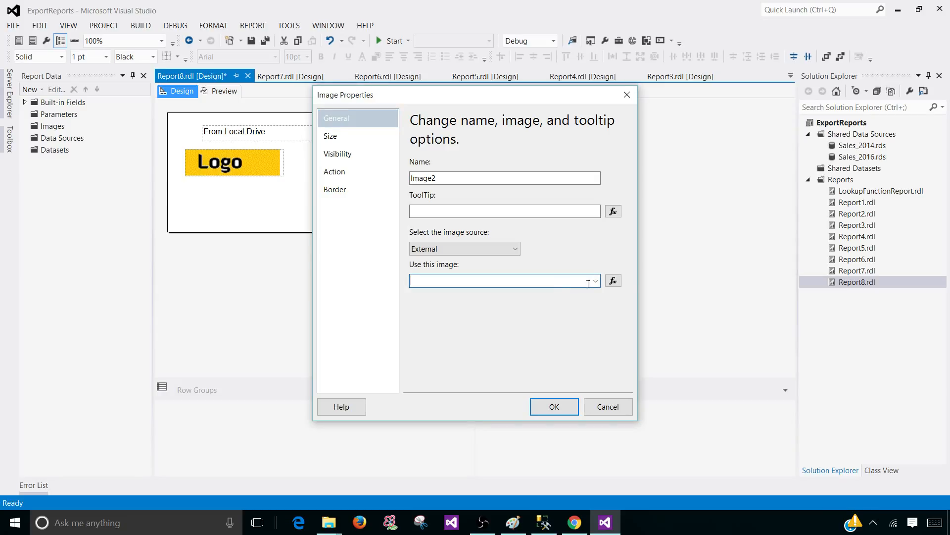
Step: Replace the equals sign in the image's value expression with the copied file: UNC path to Logo.gif and accept it
{"action": "left_click", "coordinate": [613, 281]}
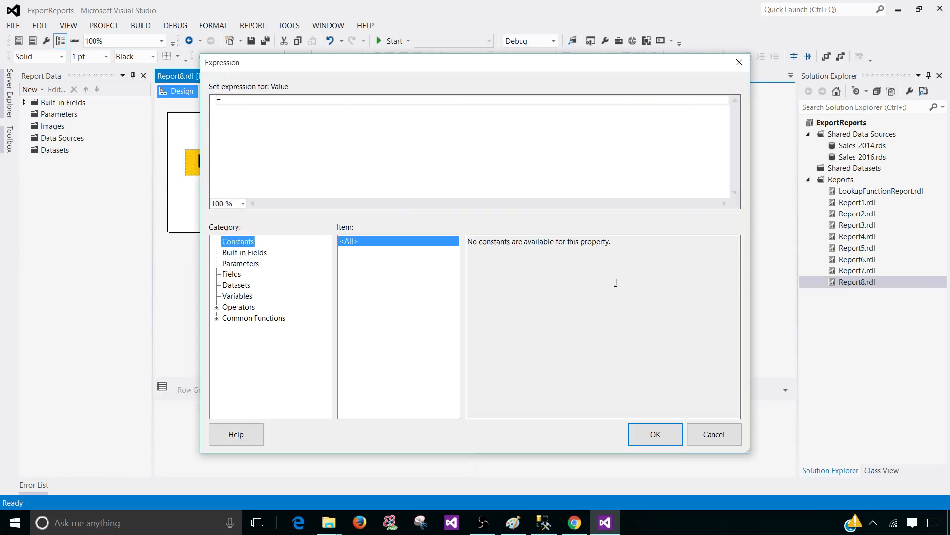
{"action": "left_click", "coordinate": [282, 112]}
{"action": "left_click_drag", "start_coordinate": [244, 102], "coordinate": [212, 98]}
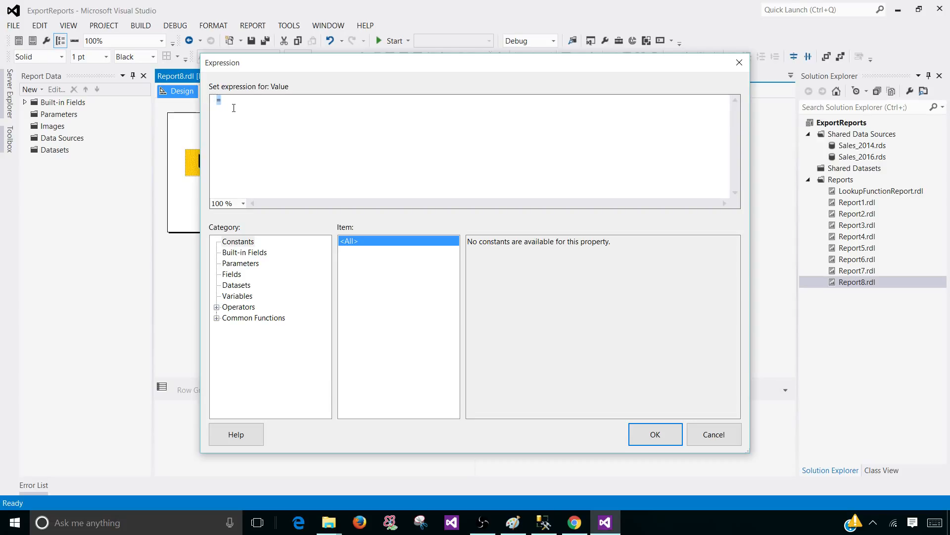
{"action": "type", "text": "file:\\\\Aamirpc\\C$\\Users\\Aamir\\Videos\\Logo.gif"}
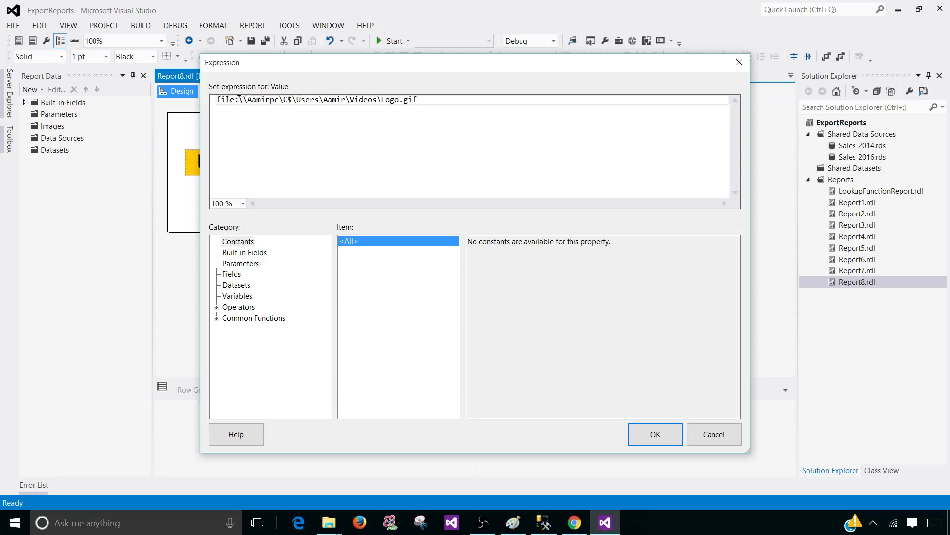
{"action": "left_click_drag", "start_coordinate": [221, 100], "coordinate": [415, 101]}
{"action": "left_click", "coordinate": [661, 436]}
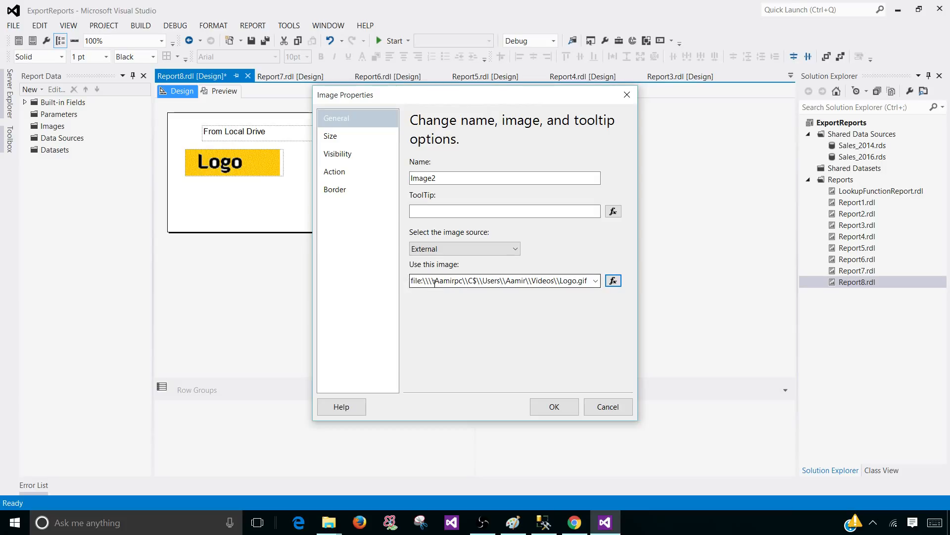
Step: Reopen the image's value expression and examine the UNC path that follows the file: prefix
{"action": "left_click", "coordinate": [613, 281]}
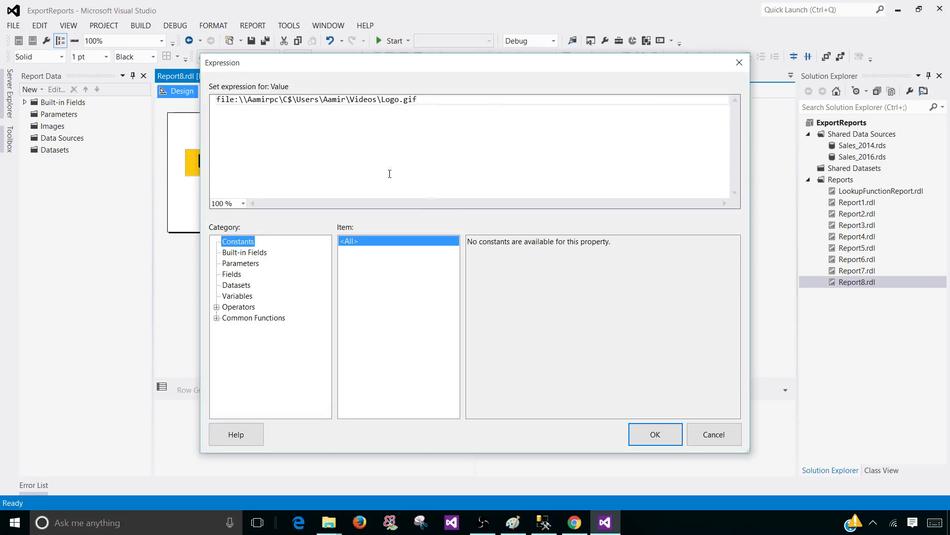
{"action": "left_click", "coordinate": [244, 101]}
{"action": "left_click_drag", "start_coordinate": [238, 101], "coordinate": [417, 110]}
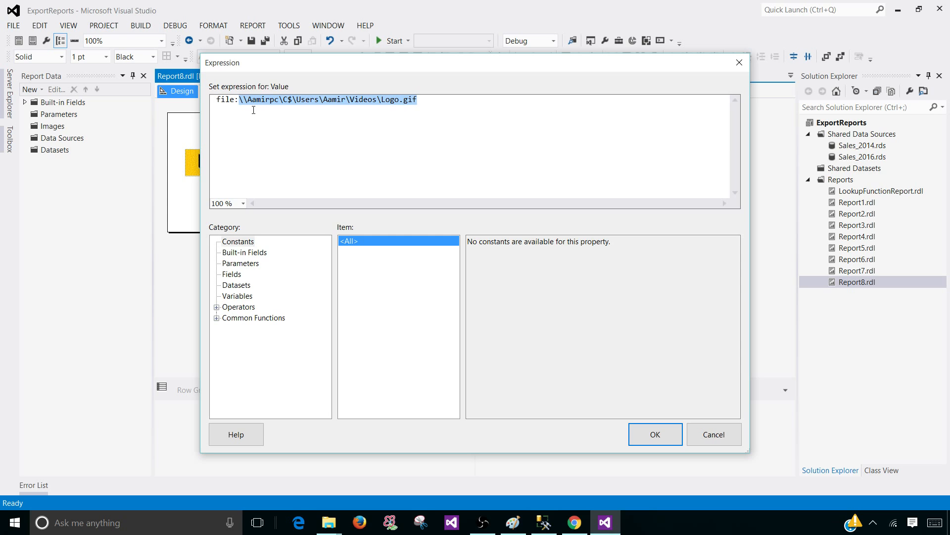
Step: Accept the UNC path expression and image properties, then shrink the image frame's height and reposition it directly under the UNC label
{"action": "left_click", "coordinate": [658, 434]}
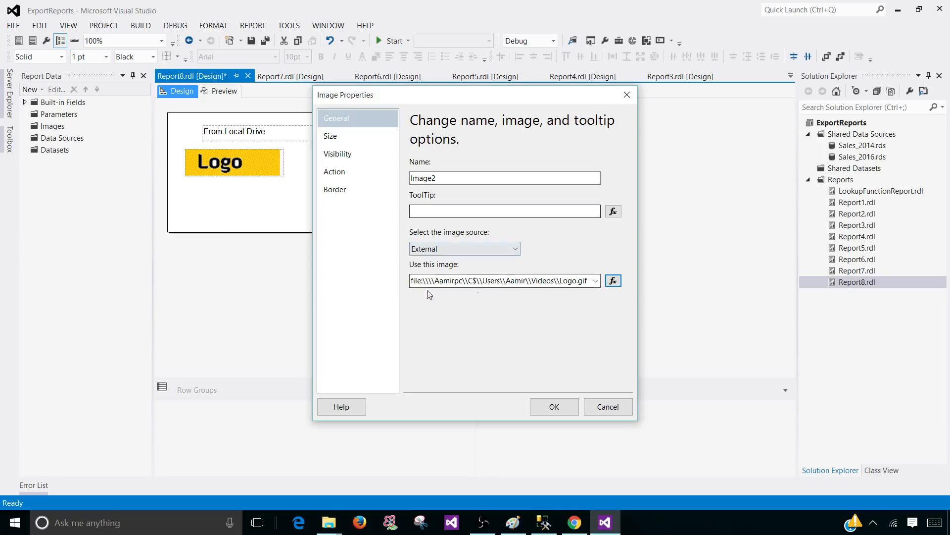
{"action": "left_click", "coordinate": [546, 405]}
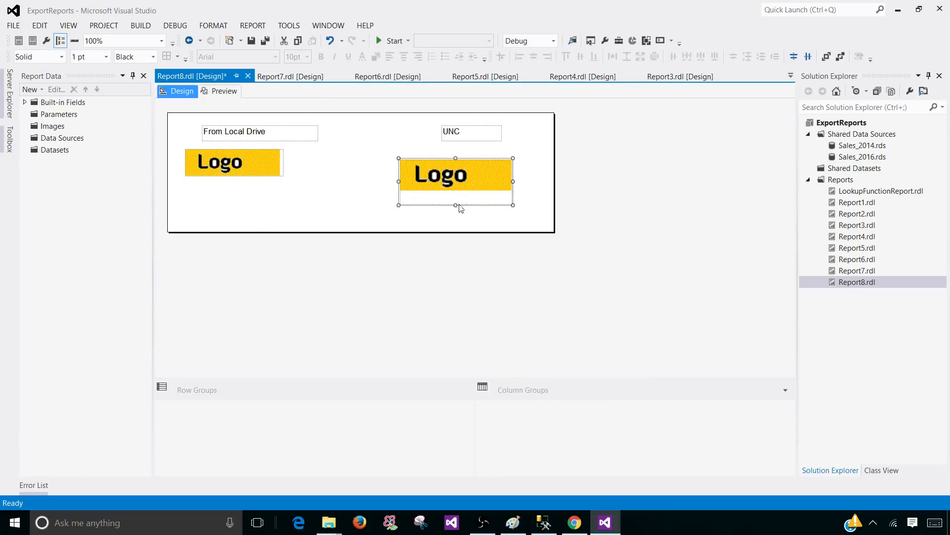
{"action": "left_click_drag", "start_coordinate": [455, 205], "coordinate": [444, 160]}
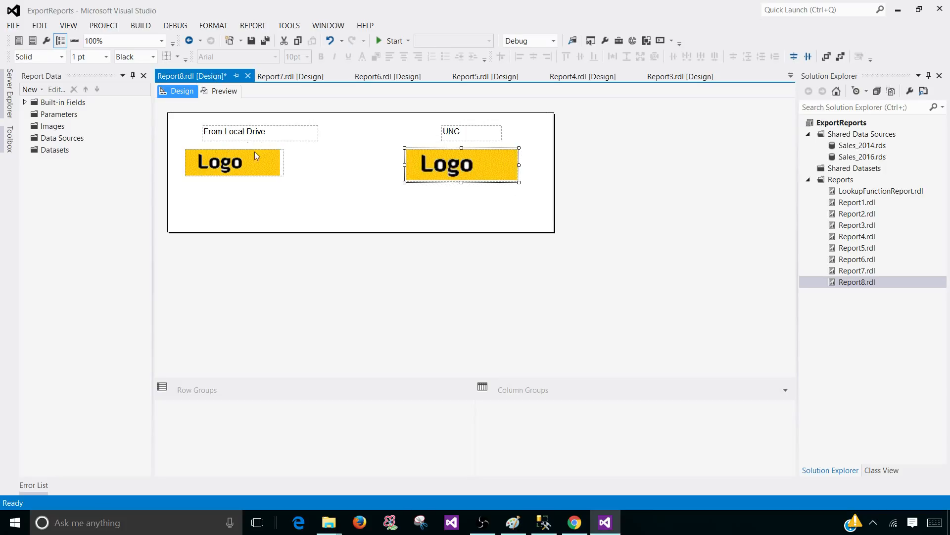
Step: Extend the report body downward and narrow the logo image frame under the From Local Drive label
{"action": "left_click", "coordinate": [313, 188]}
{"action": "left_click_drag", "start_coordinate": [329, 231], "coordinate": [352, 322]}
{"action": "left_click", "coordinate": [275, 169]}
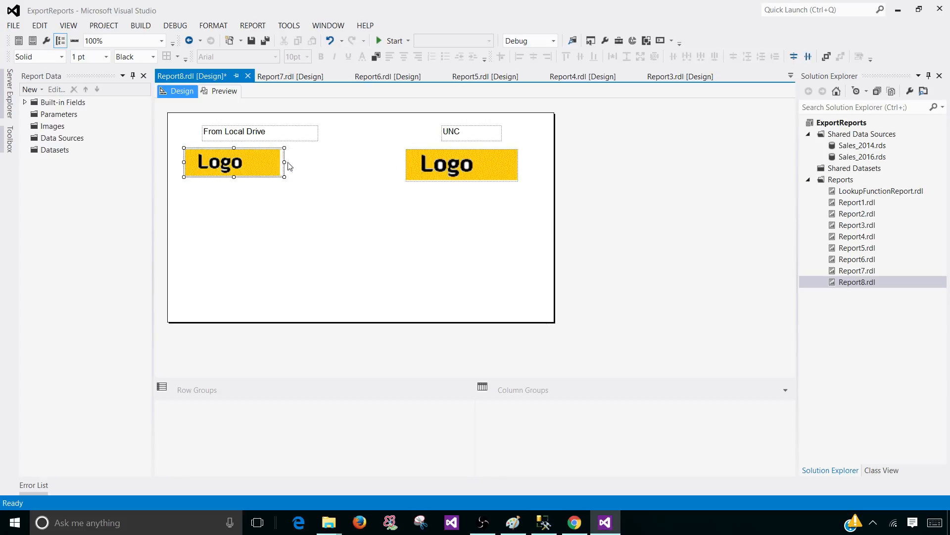
{"action": "left_click_drag", "start_coordinate": [285, 162], "coordinate": [278, 161]}
{"action": "left_click", "coordinate": [331, 206]}
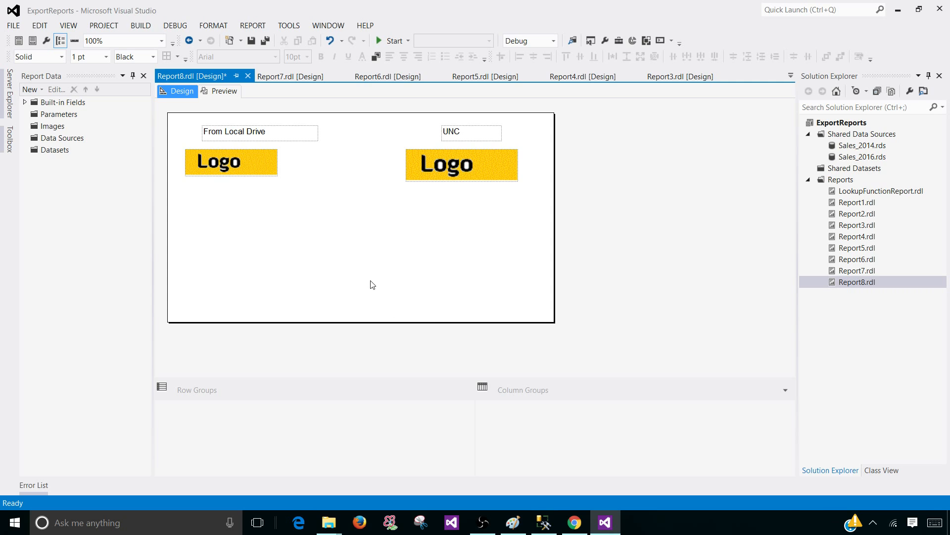
Step: Switch to Chrome and run a Google image search for "logo"
{"action": "left_click", "coordinate": [572, 522]}
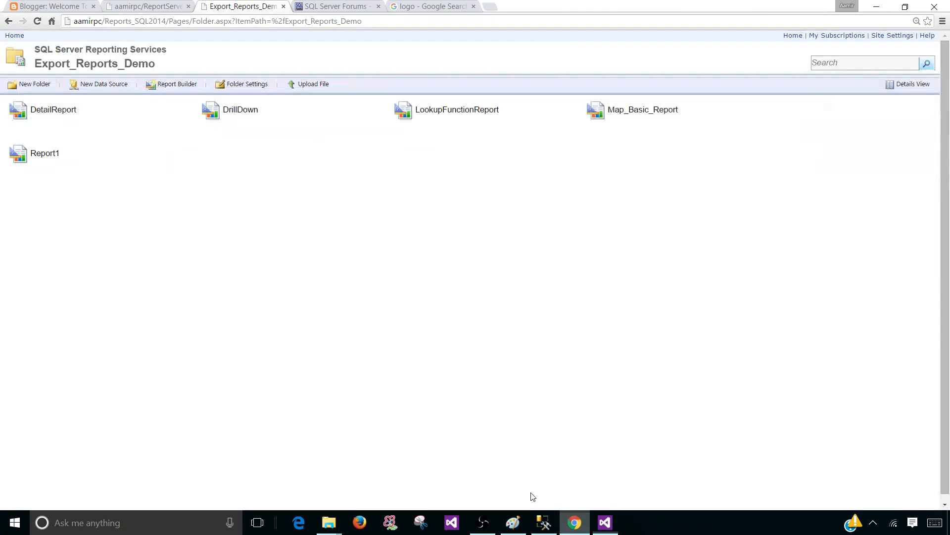
{"action": "left_click", "coordinate": [424, 6]}
{"action": "left_click", "coordinate": [148, 45]}
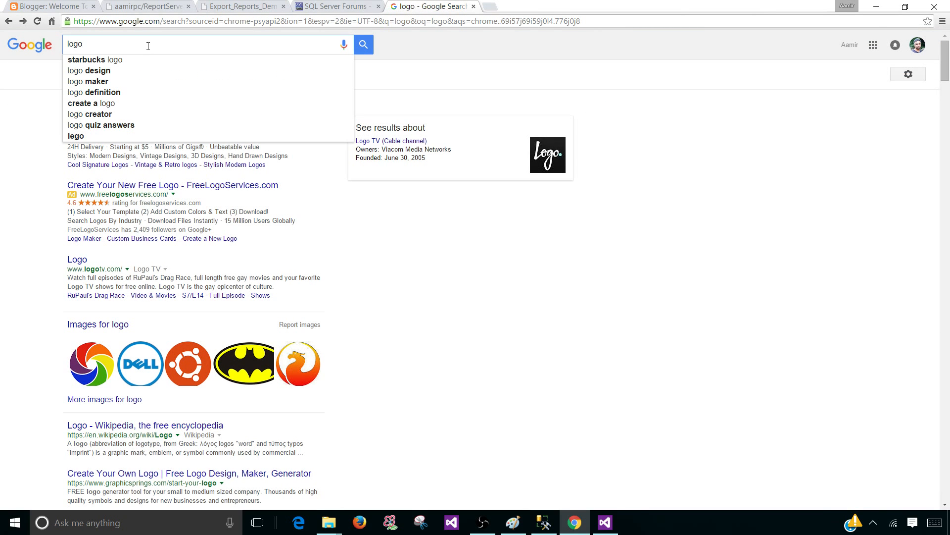
{"action": "key", "text": "Return"}
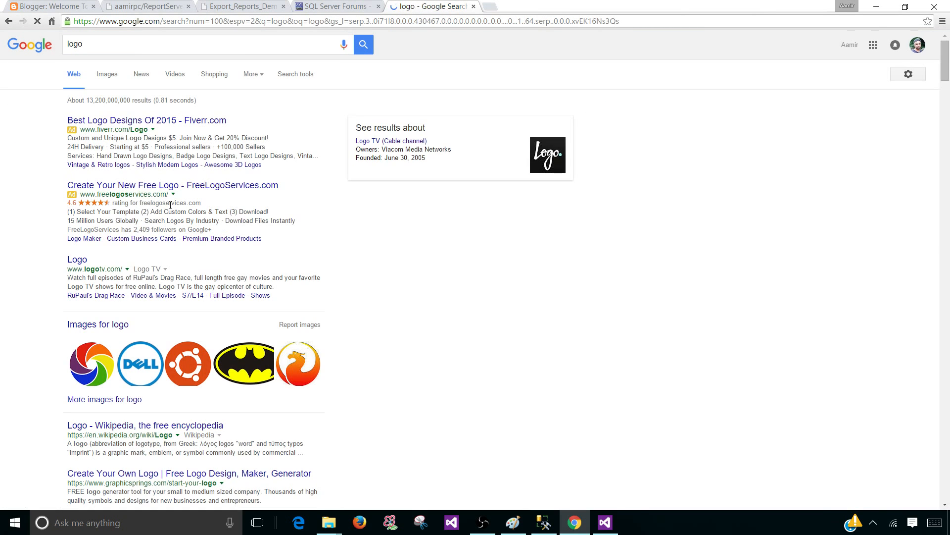
{"action": "left_click", "coordinate": [108, 74]}
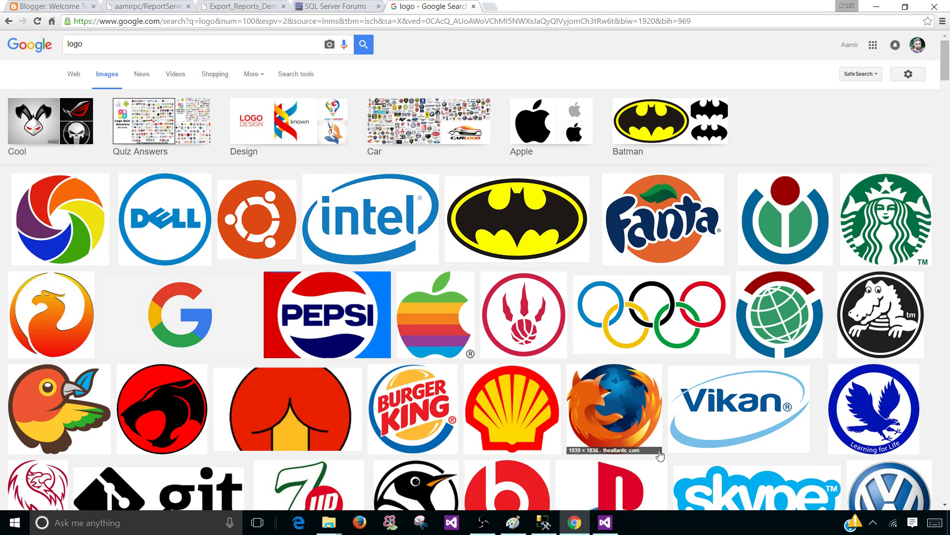
Step: Open the rainbow-striped Apple logo in the image results and copy its image URL
{"action": "left_click", "coordinate": [428, 323]}
{"action": "right_click", "coordinate": [341, 261]}
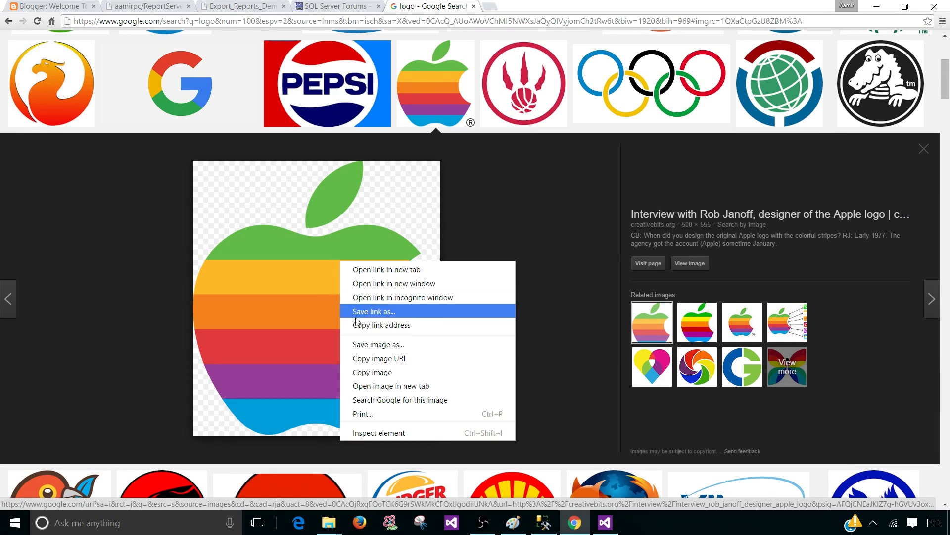
{"action": "left_click", "coordinate": [393, 358]}
Step: Switch to SQL Server Management Studio and paste the copied image URL two lines below the local file path in the query
{"action": "key", "text": "alt+Tab"}
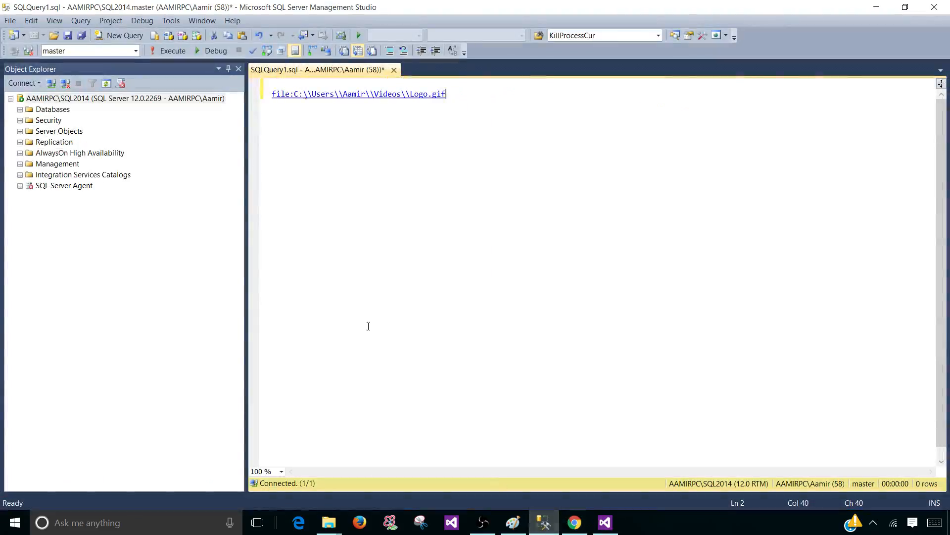
{"action": "key", "text": "Return"}
{"action": "key", "text": "Return"}
{"action": "key", "text": "ctrl+v"}
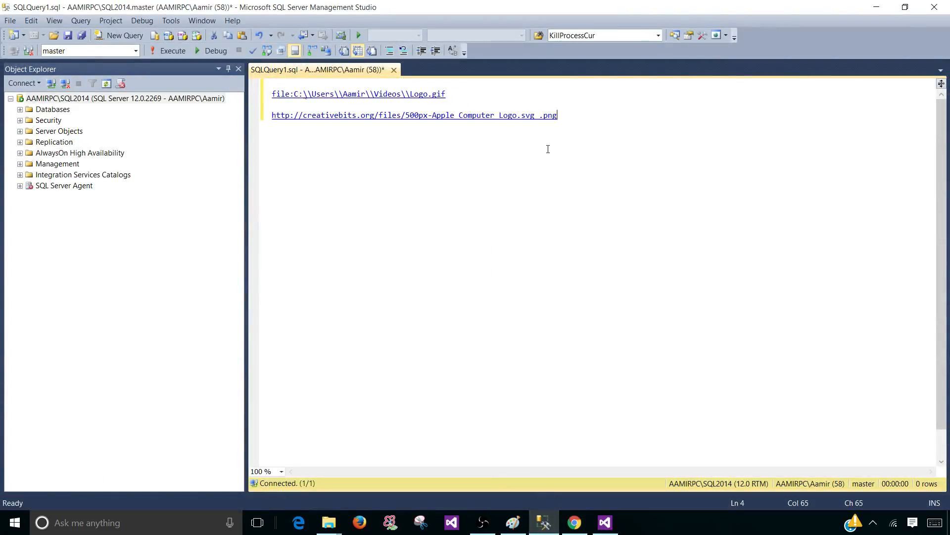
Step: Switch back to Visual Studio and insert a new image in the empty area below the logos, with External as its source
{"action": "left_click", "coordinate": [604, 523]}
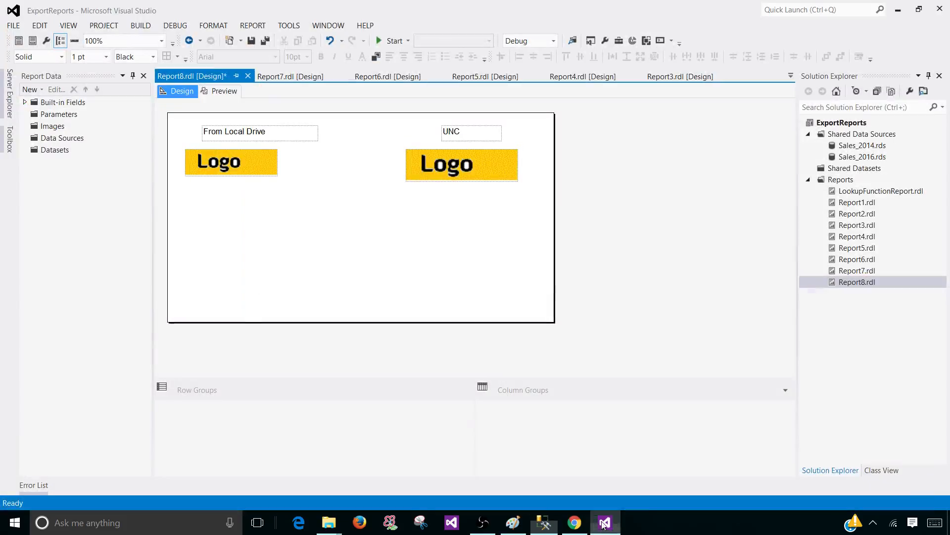
{"action": "right_click", "coordinate": [329, 224]}
{"action": "mouse_move", "coordinate": [389, 267]}
{"action": "left_click", "coordinate": [452, 338]}
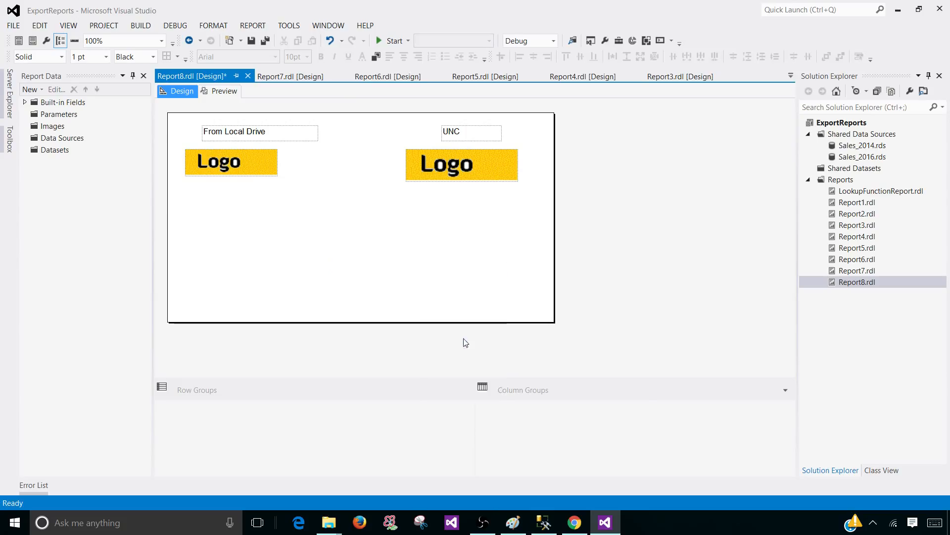
{"action": "left_click", "coordinate": [427, 249]}
{"action": "left_click", "coordinate": [445, 257]}
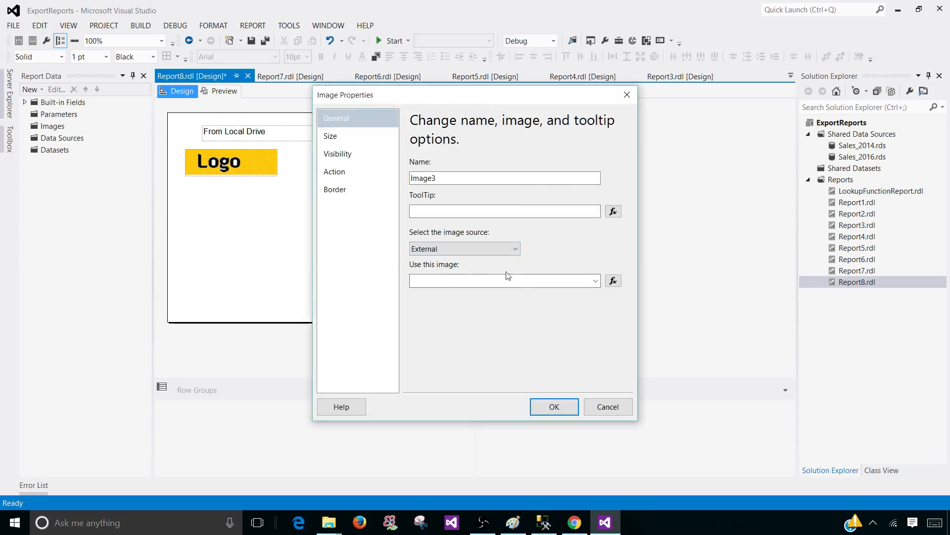
Step: Set the new image to the copied creativebits.org Apple logo URL, apply it, and enlarge the image frame
{"action": "left_click", "coordinate": [503, 284]}
{"action": "key", "text": "ctrl+v"}
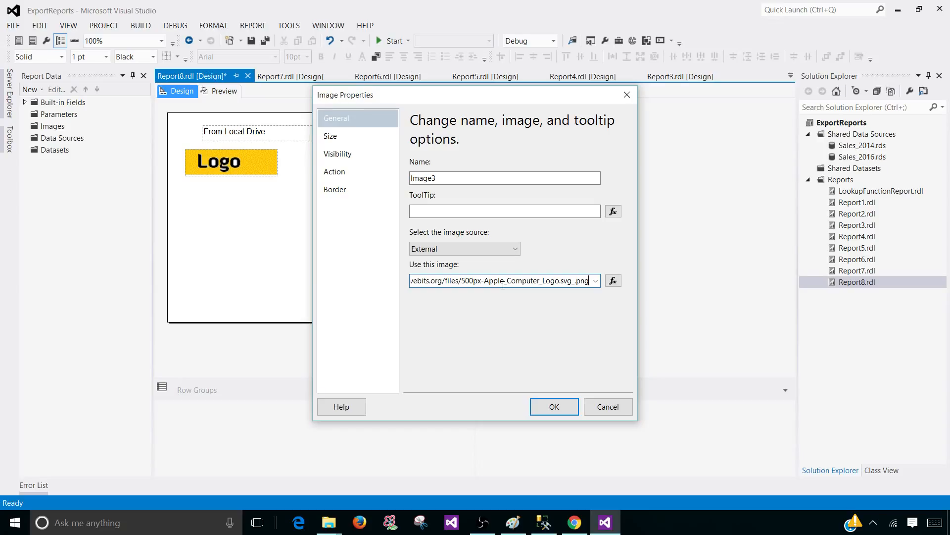
{"action": "left_click", "coordinate": [554, 407]}
{"action": "left_click_drag", "start_coordinate": [361, 253], "coordinate": [395, 289]}
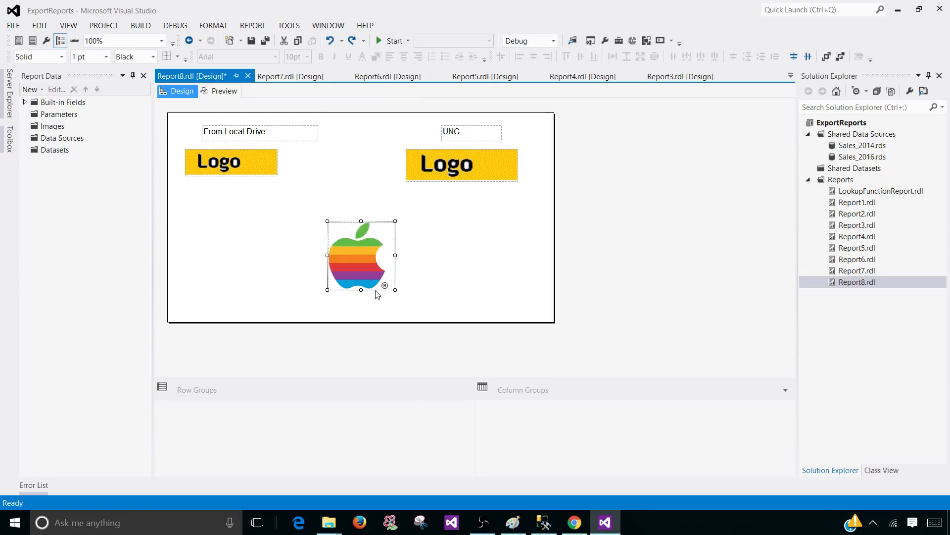
Step: Preview the report with all three external images and close the error list
{"action": "left_click", "coordinate": [343, 189]}
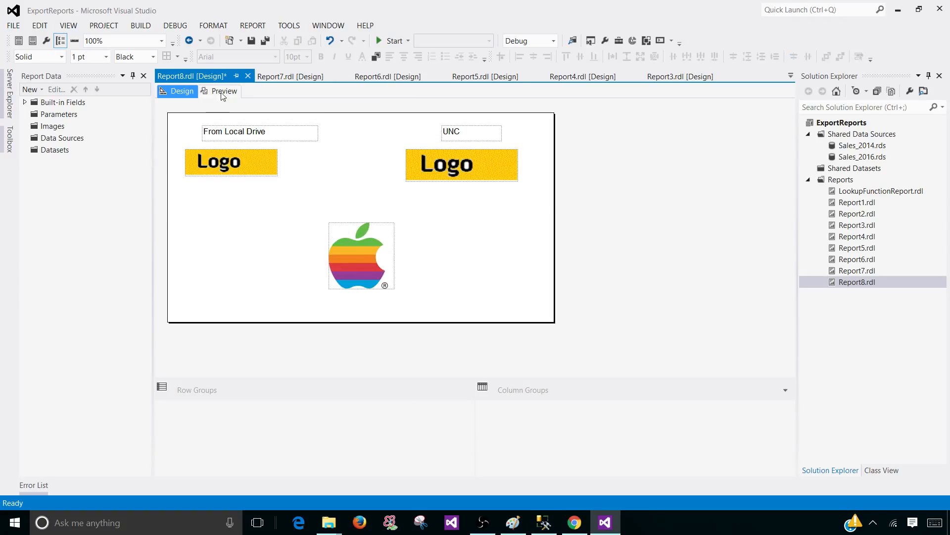
{"action": "left_click", "coordinate": [222, 91]}
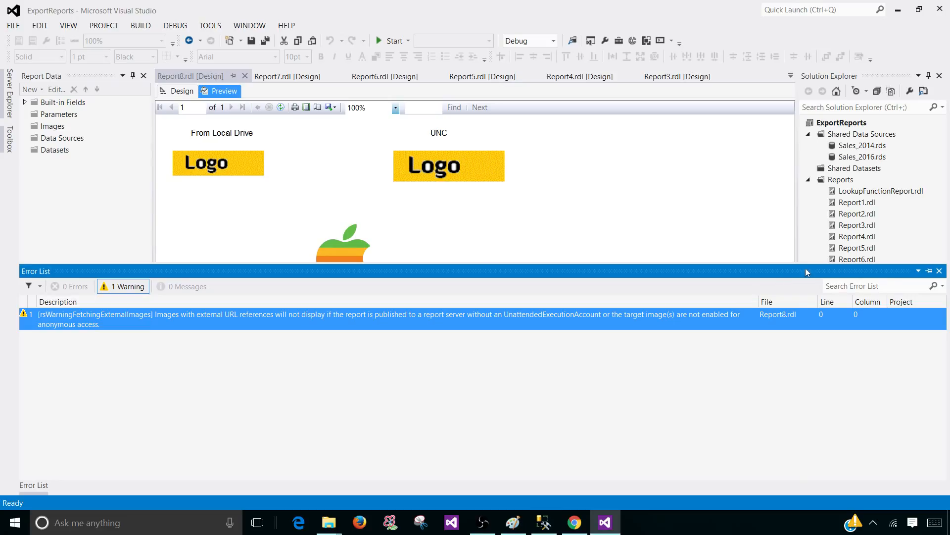
{"action": "left_click", "coordinate": [939, 271]}
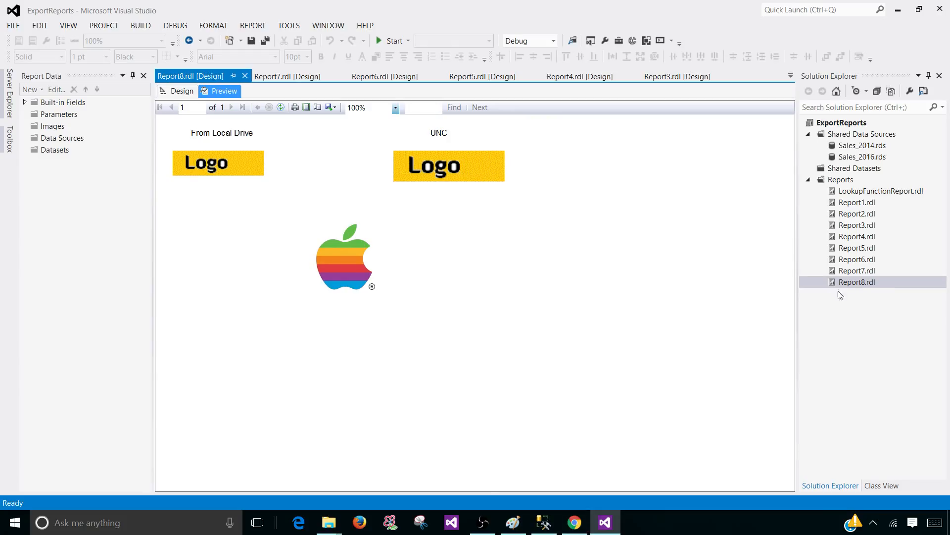
Step: Return to the report's design view and rename Report8.rdl to Logo.rdl
{"action": "double_click", "coordinate": [859, 282]}
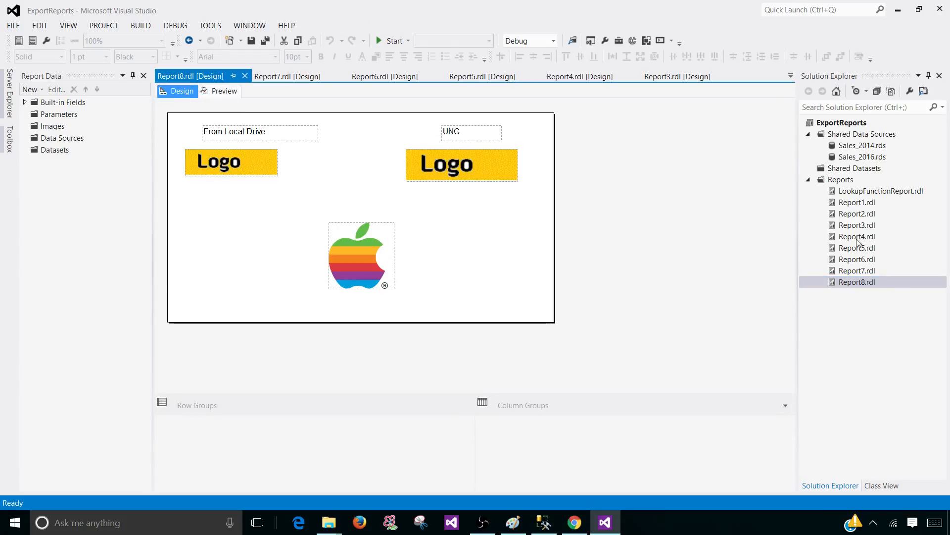
{"action": "left_click", "coordinate": [855, 282]}
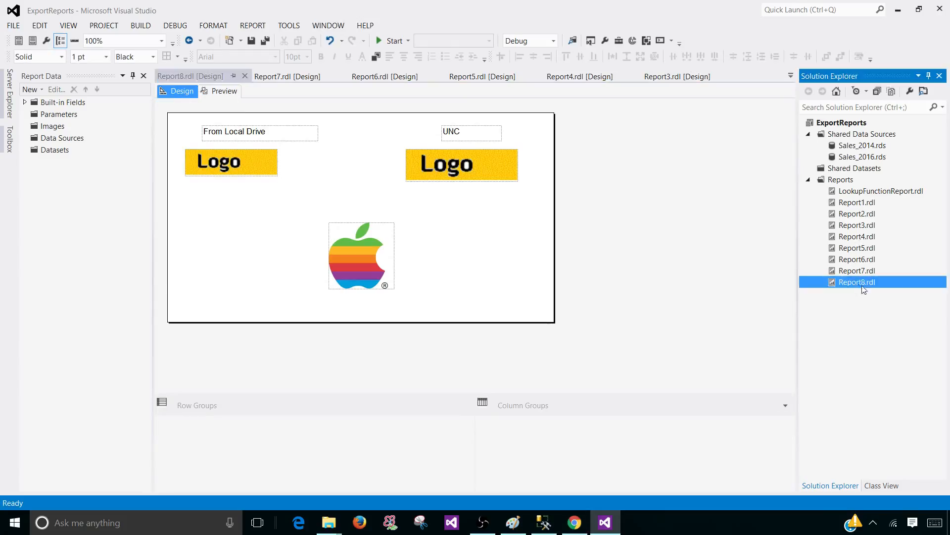
{"action": "left_click", "coordinate": [865, 283]}
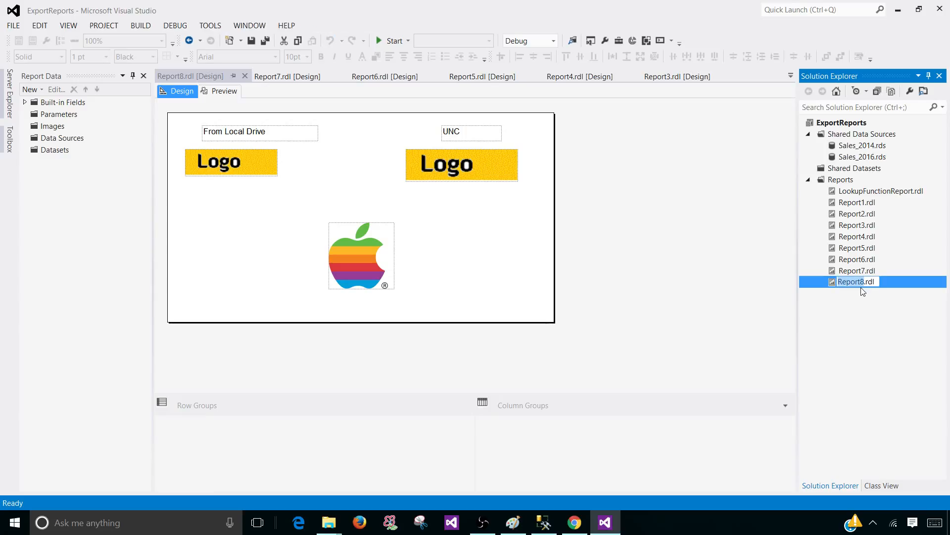
{"action": "type", "text": "Logo"}
{"action": "key", "text": "Return"}
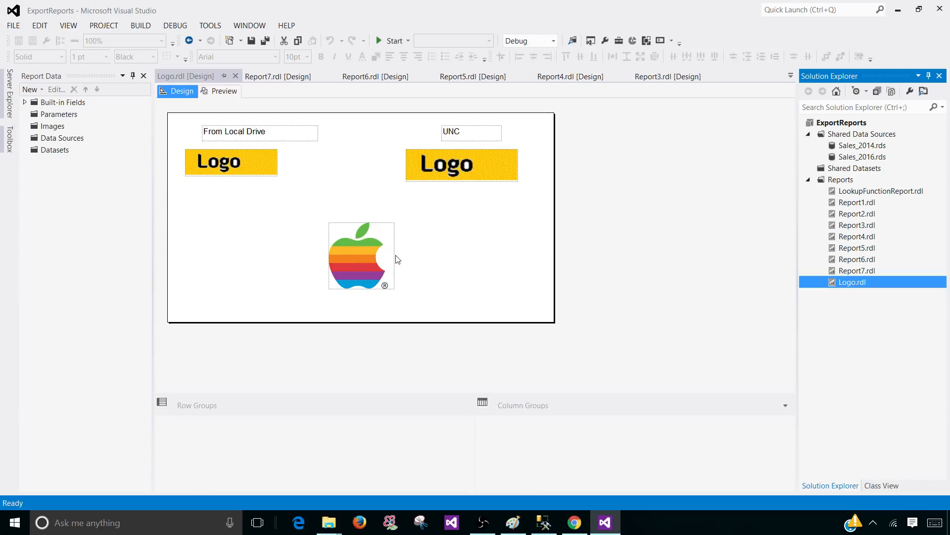
Step: Deploy the Logo.rdl report to the report server
{"action": "left_click", "coordinate": [455, 260]}
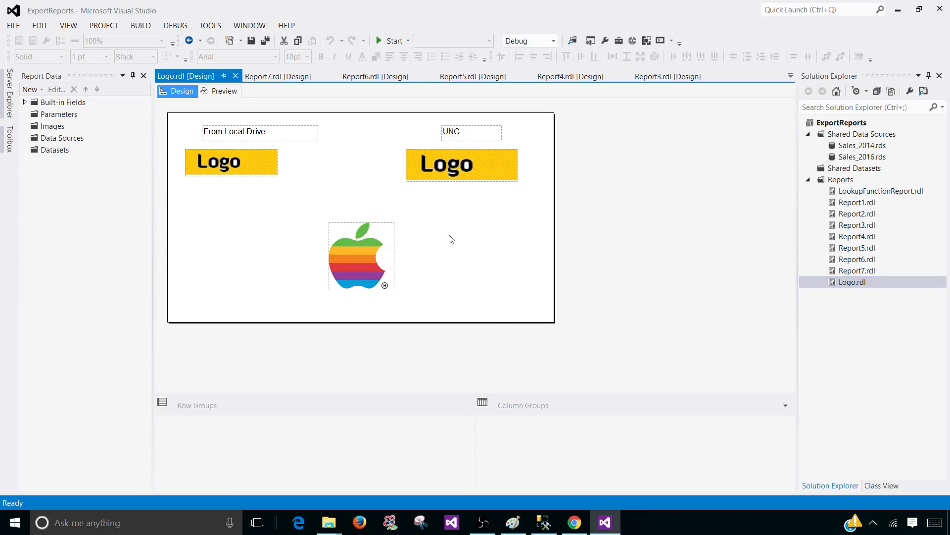
{"action": "right_click", "coordinate": [857, 288]}
{"action": "left_click", "coordinate": [716, 453]}
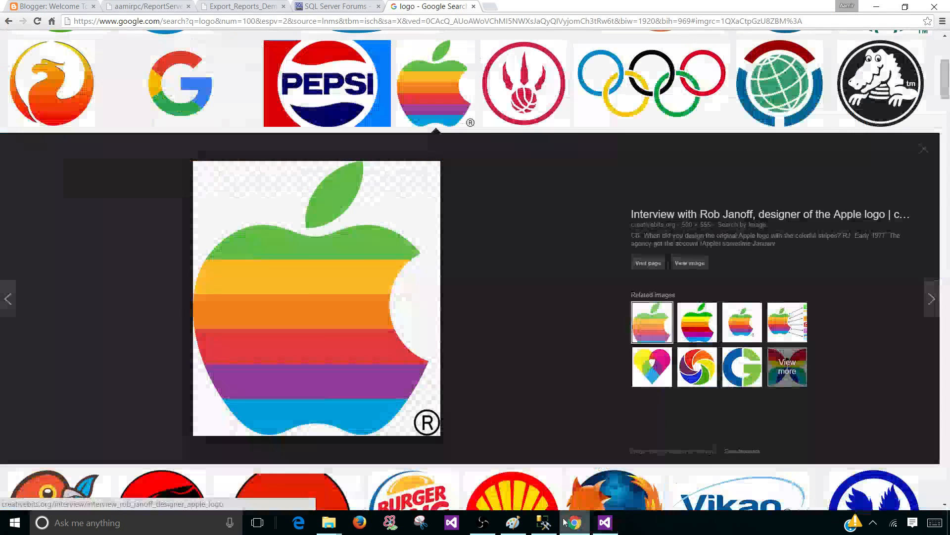
Step: Switch to Chrome, refresh the Export_Reports_Demo folder in Report Manager and open the Logo report
{"action": "left_click", "coordinate": [574, 522]}
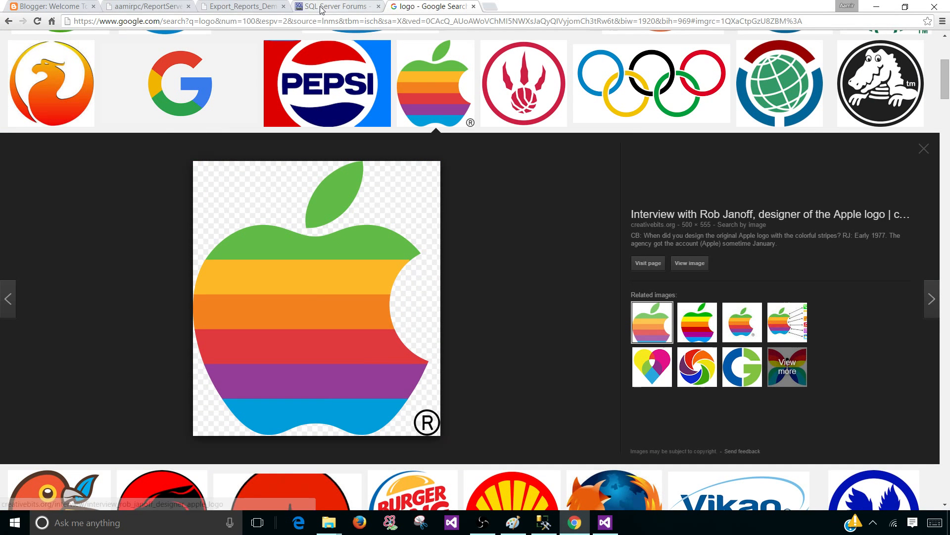
{"action": "left_click", "coordinate": [234, 9]}
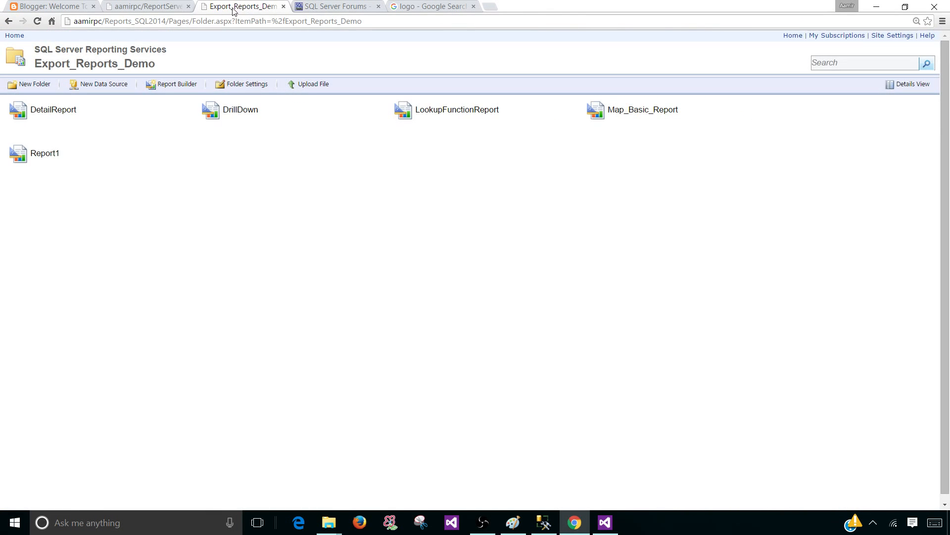
{"action": "left_click", "coordinate": [37, 21]}
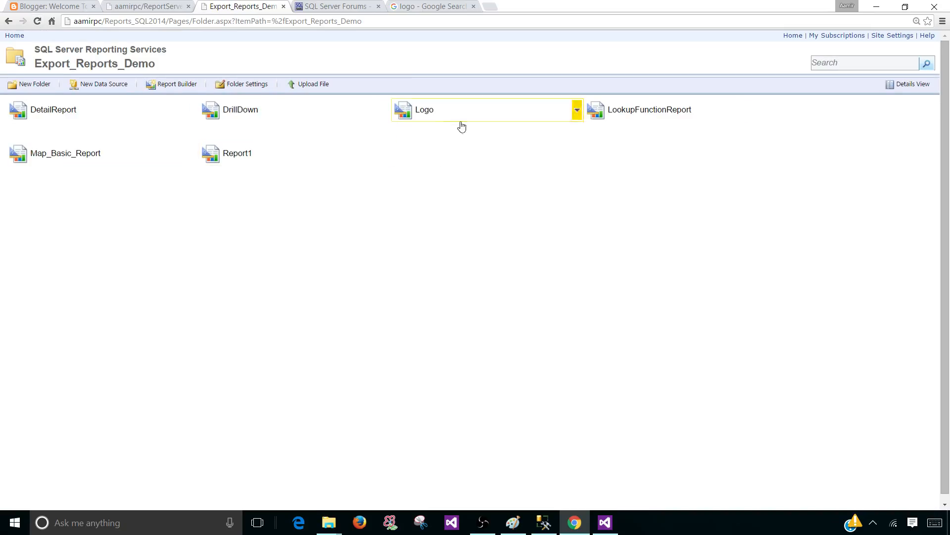
{"action": "left_click", "coordinate": [423, 112]}
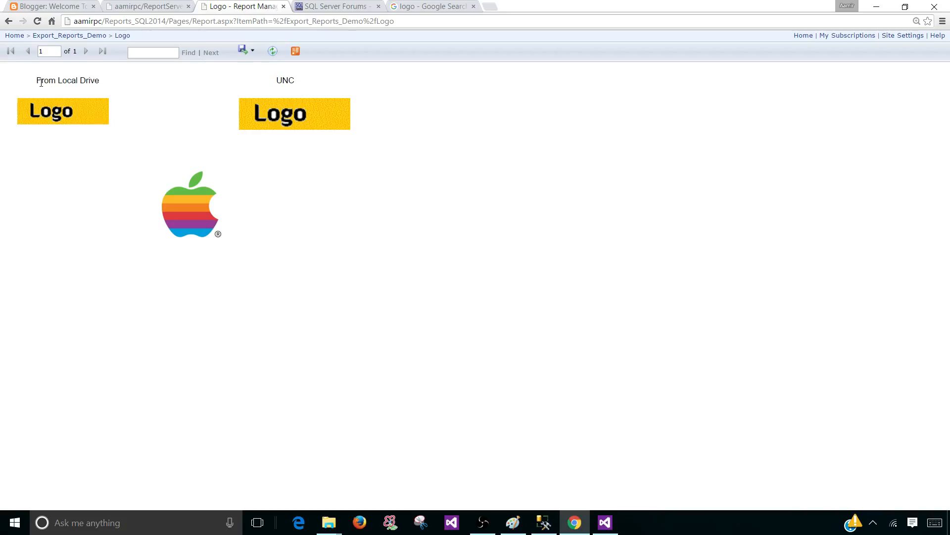
Step: Check the From Local Drive and UNC sections of the deployed report, then go back to the Export_Reports_Demo folder
{"action": "left_click_drag", "start_coordinate": [42, 81], "coordinate": [103, 87]}
{"action": "left_click_drag", "start_coordinate": [274, 81], "coordinate": [295, 81]}
{"action": "left_click", "coordinate": [9, 22]}
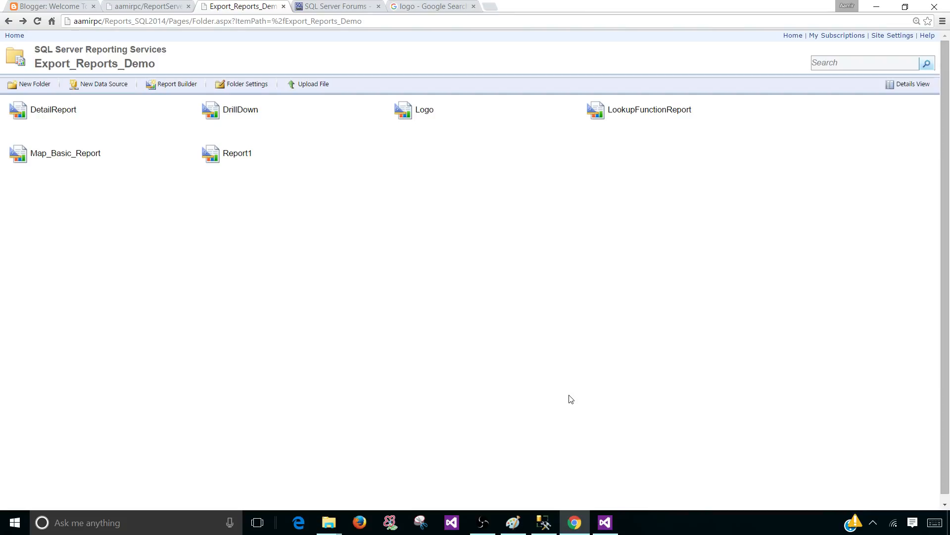
{"action": "left_click", "coordinate": [720, 526]}
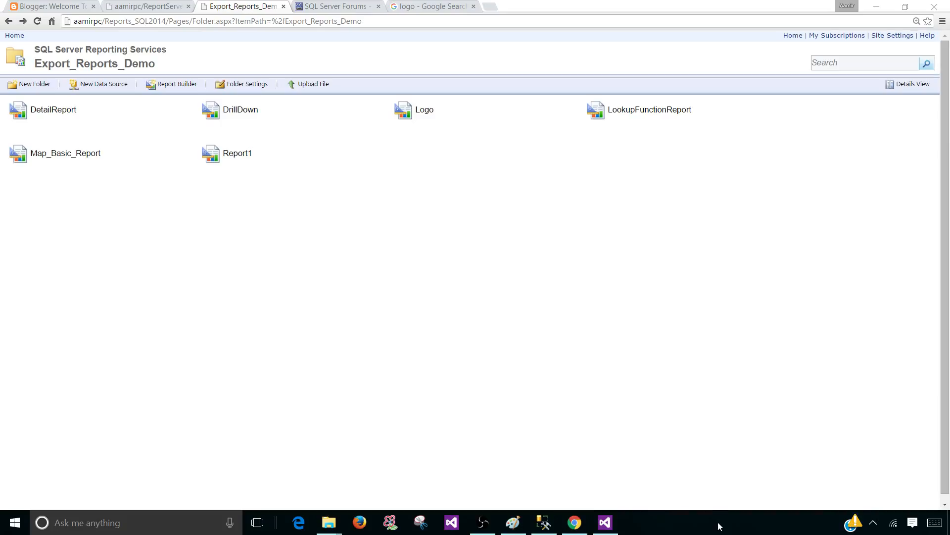